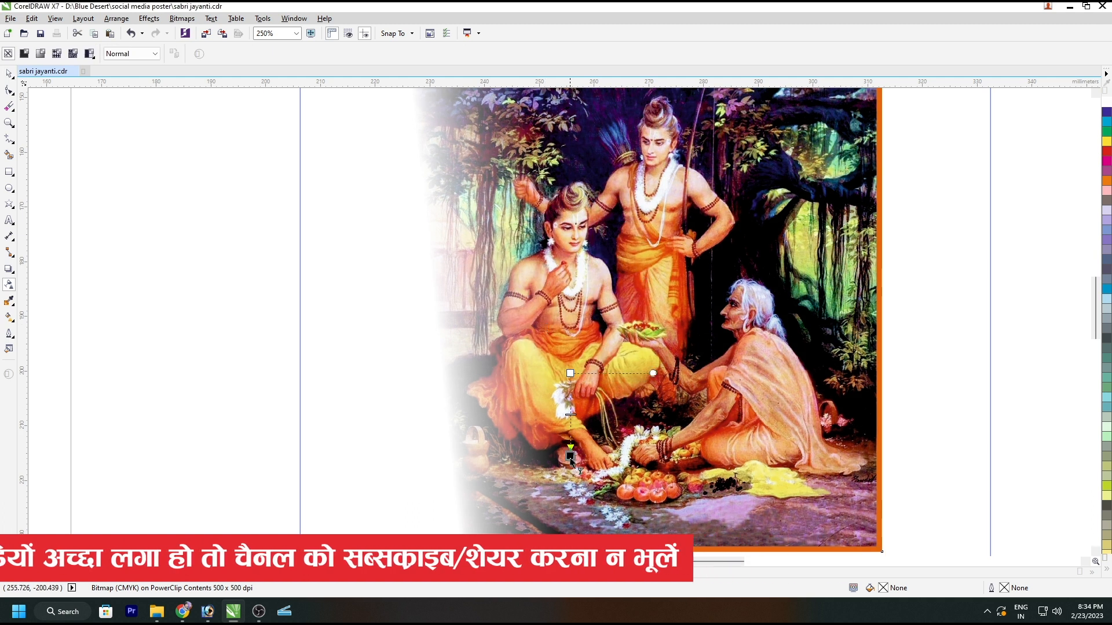
Step: Fade out the bottom and right edges of the painting with linear transparency
{"action": "left_click_drag", "start_coordinate": [574, 380], "coordinate": [568, 455]}
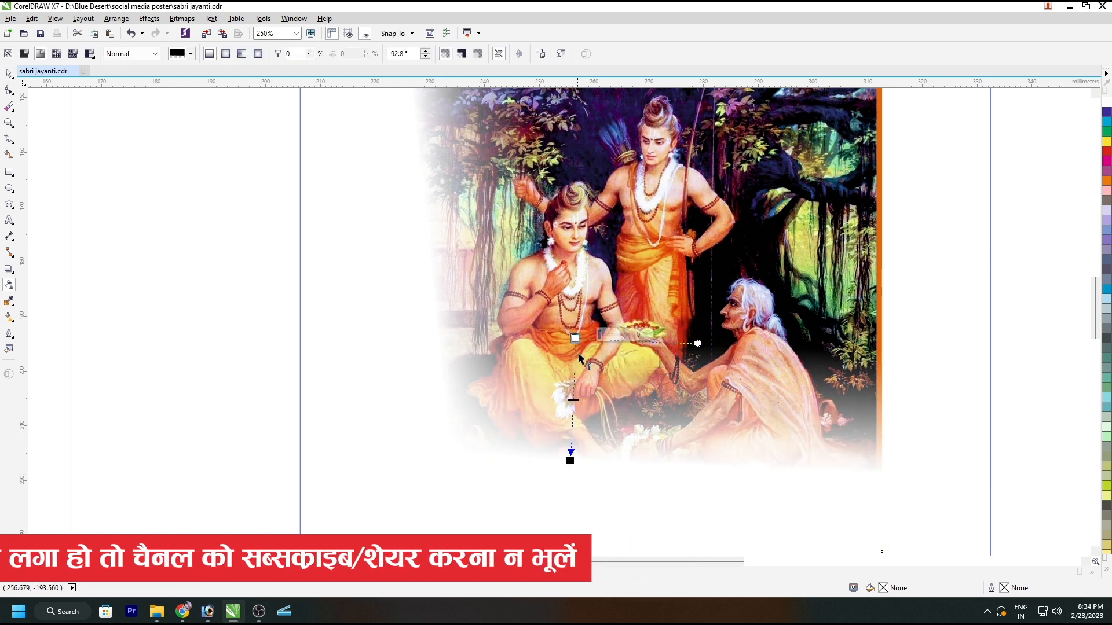
{"action": "key", "text": "space"}
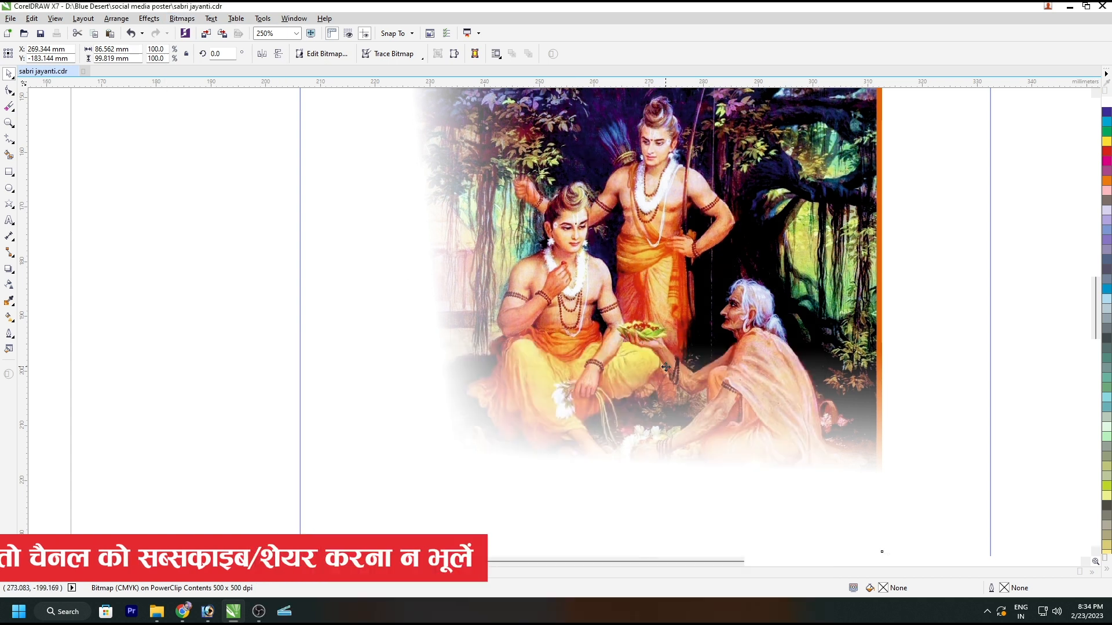
{"action": "key", "text": "space"}
{"action": "left_click_drag", "start_coordinate": [722, 269], "coordinate": [828, 268]}
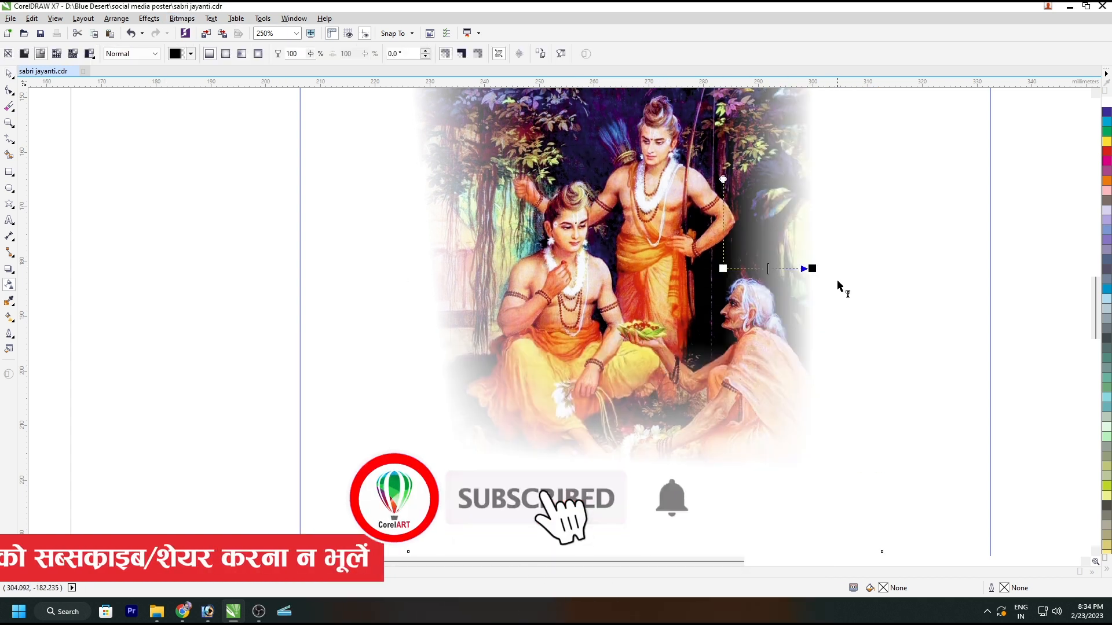
{"action": "key", "text": "space"}
Step: Fill the square background with the dark maroon sampled from the upper part of the painting
{"action": "left_click", "coordinate": [999, 313], "text": "ctrl"}
{"action": "left_click", "coordinate": [1023, 309]}
{"action": "left_click", "coordinate": [915, 303]}
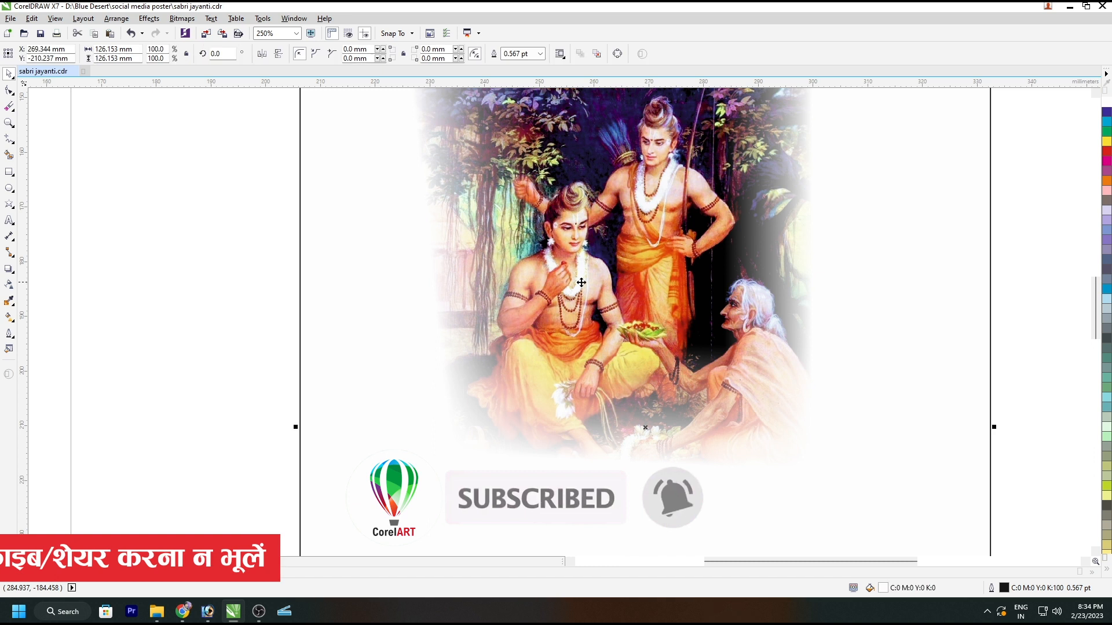
{"action": "left_click", "coordinate": [231, 284]}
{"action": "left_click", "coordinate": [6, 302]}
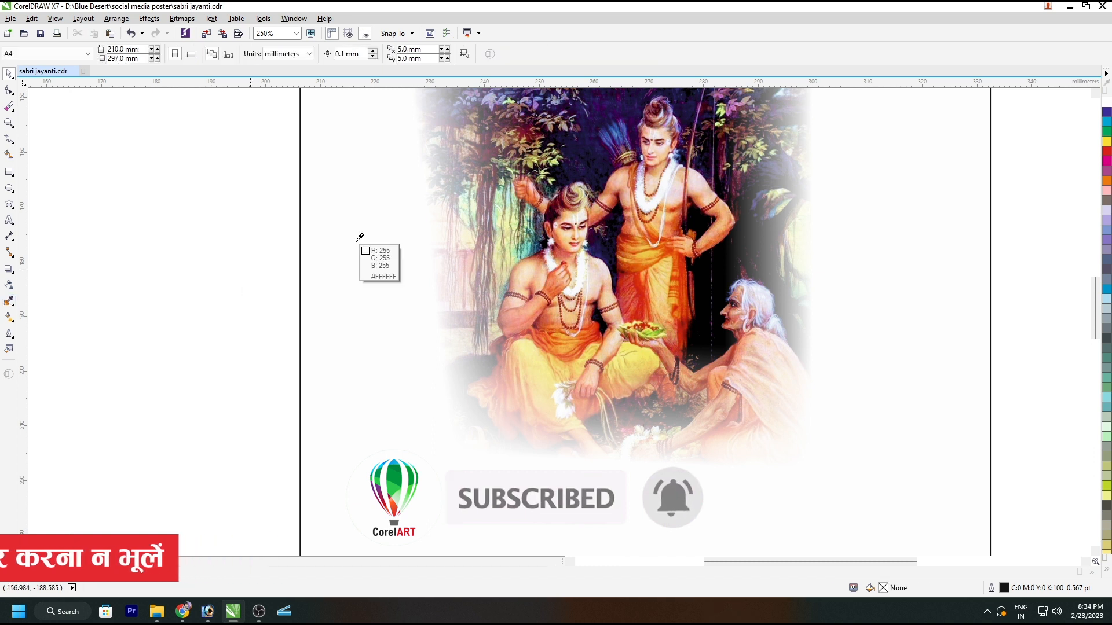
{"action": "left_click", "coordinate": [530, 140]}
{"action": "left_click", "coordinate": [533, 142]}
{"action": "key", "text": "space"}
{"action": "left_click", "coordinate": [534, 145]}
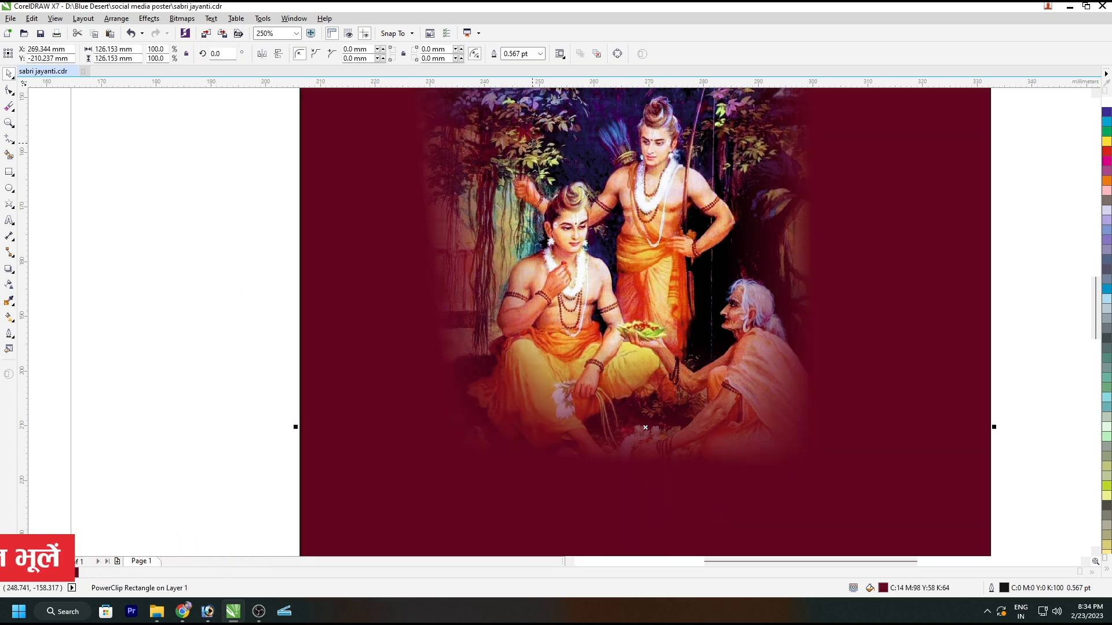
Step: Centre the brown rock texture over the square and apply a bitmap blur to it
{"action": "scroll", "coordinate": [533, 145], "scroll_direction": "down", "scroll_amount": 2}
{"action": "left_click_drag", "start_coordinate": [716, 407], "coordinate": [774, 472]}
{"action": "left_click_drag", "start_coordinate": [587, 247], "coordinate": [593, 283]}
{"action": "left_click", "coordinate": [663, 318]}
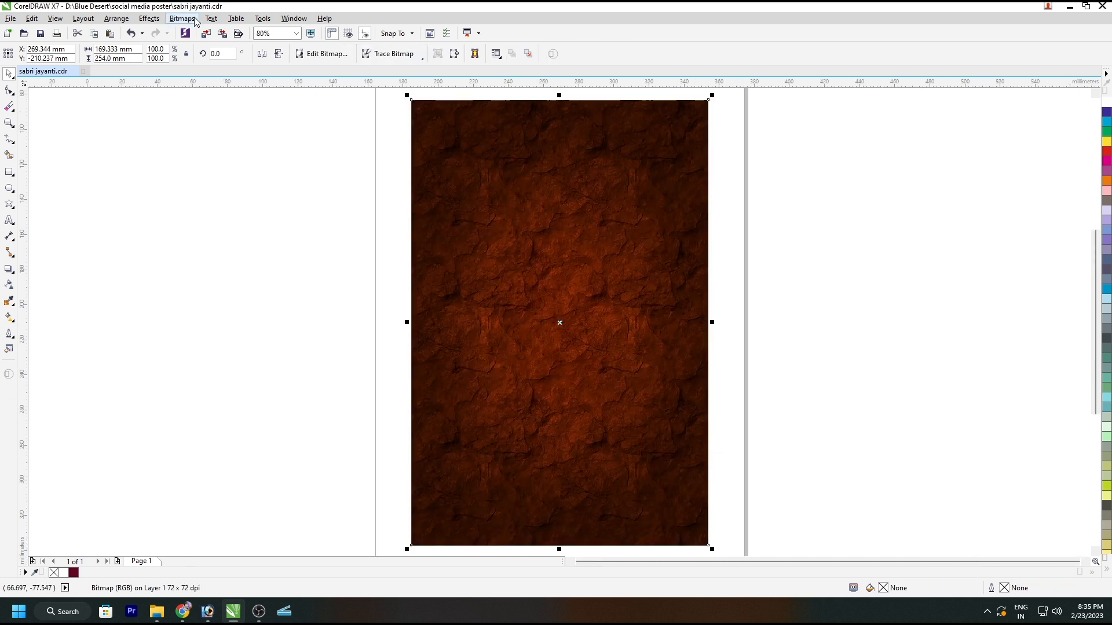
{"action": "left_click", "coordinate": [195, 21]}
{"action": "mouse_move", "coordinate": [231, 269]}
{"action": "left_click", "coordinate": [321, 279]}
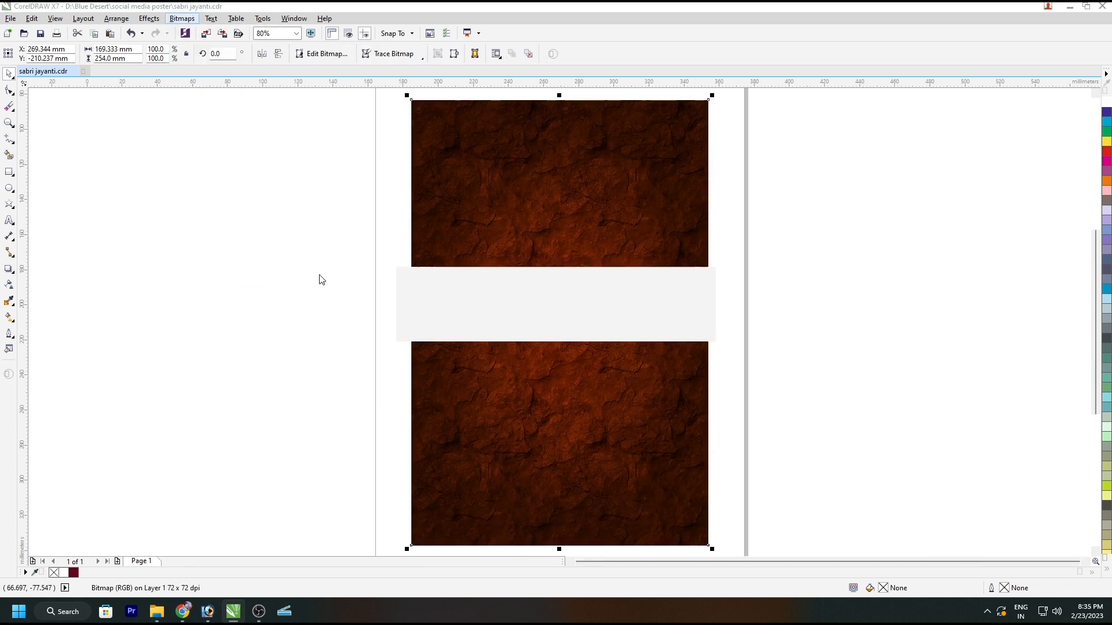
{"action": "left_click", "coordinate": [588, 332]}
{"action": "left_click_drag", "start_coordinate": [590, 280], "coordinate": [203, 303]}
Step: PowerClip the blurred brown texture inside the square and place it behind the painting
{"action": "key", "text": "alt+c"}
{"action": "key", "text": "w"}
{"action": "key", "text": "p"}
{"action": "left_click", "coordinate": [575, 364]}
{"action": "left_click", "coordinate": [573, 347], "text": "ctrl"}
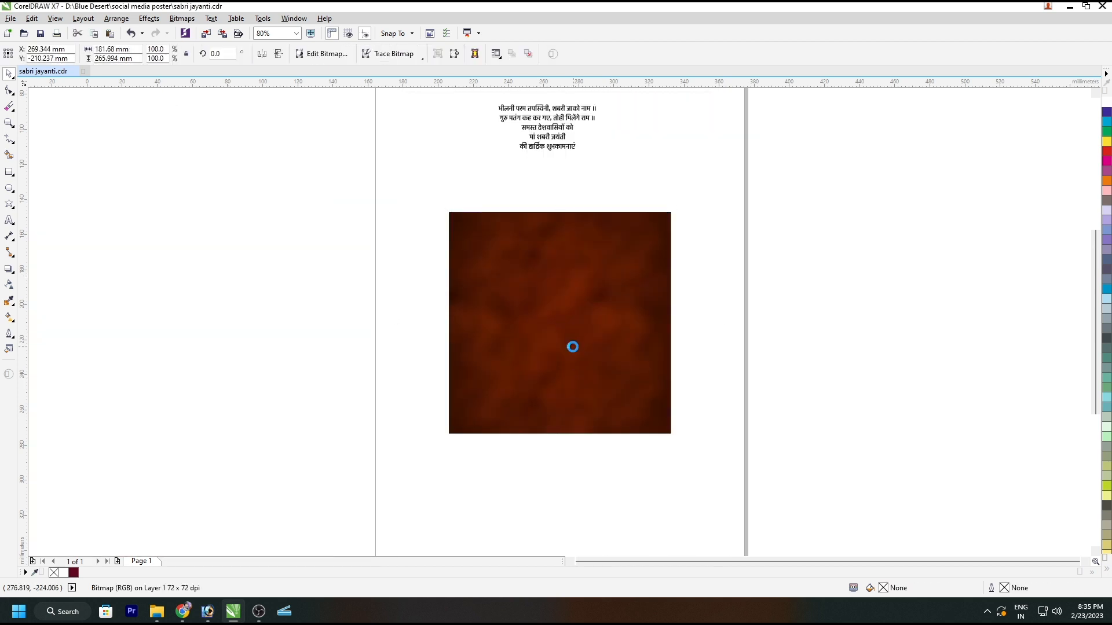
{"action": "double_click", "coordinate": [566, 303]}
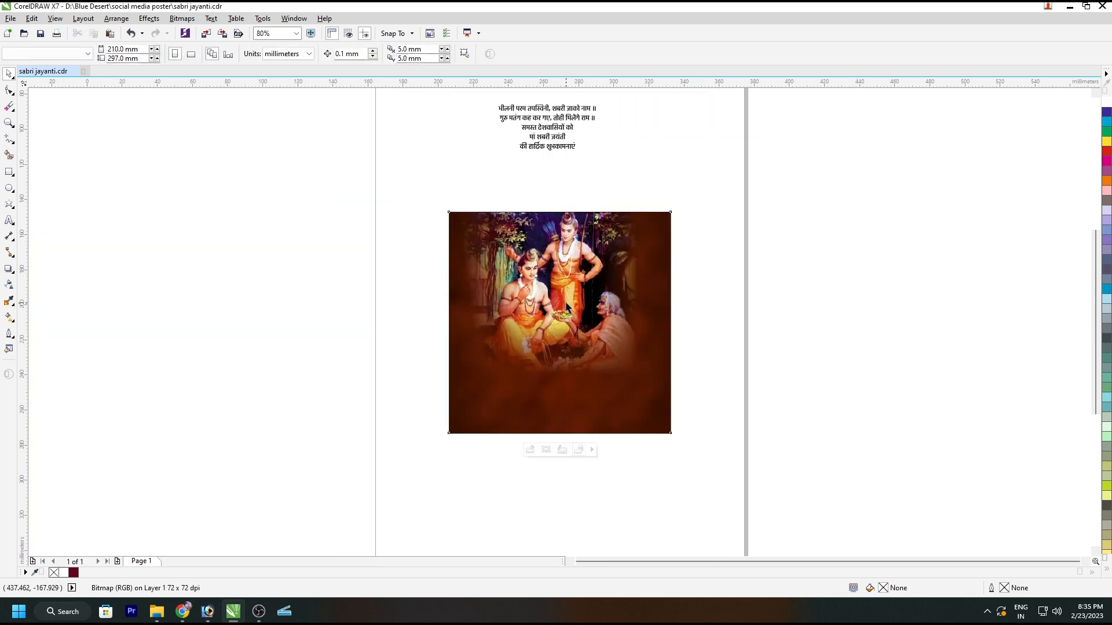
Step: Convert the faded painting inside the PowerClip to a 500 dpi bitmap
{"action": "left_click", "coordinate": [9, 288]}
{"action": "key", "text": "space"}
{"action": "key", "text": "alt+b"}
{"action": "key", "text": "c"}
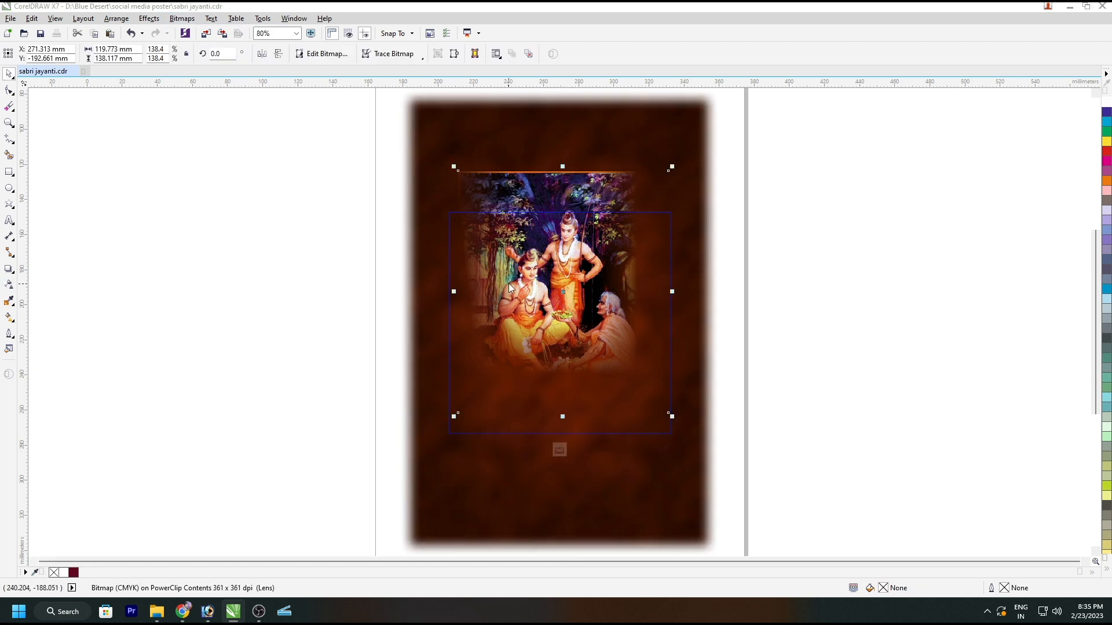
{"action": "left_click", "coordinate": [553, 234]}
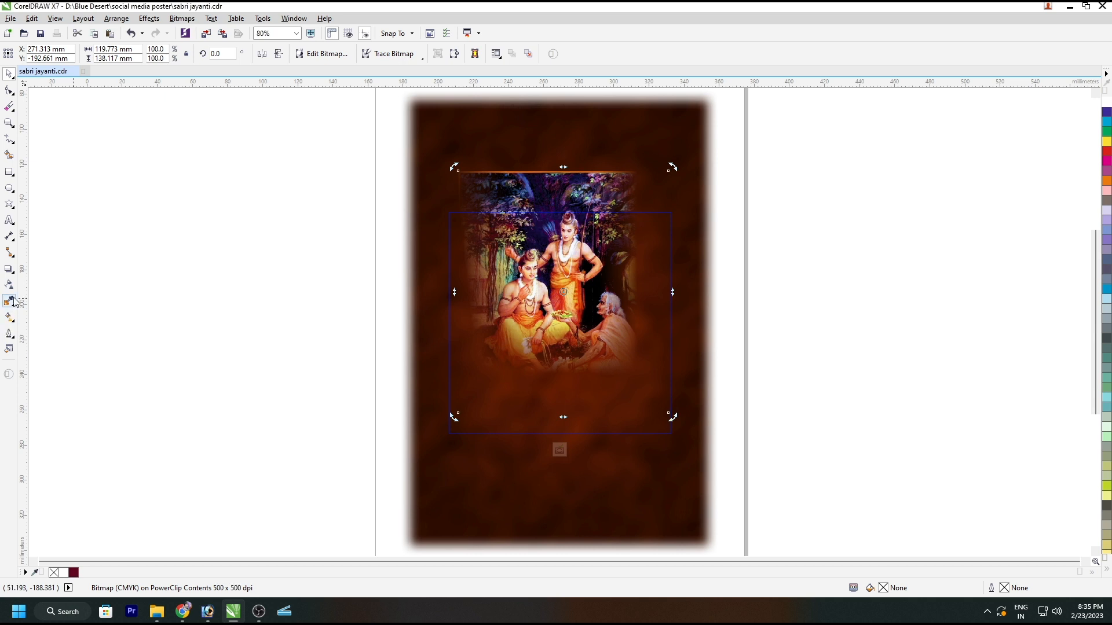
Step: Apply a uniform transparency of 25 to the painting and finish editing the clipped contents
{"action": "left_click", "coordinate": [9, 284]}
{"action": "left_click", "coordinate": [40, 54]}
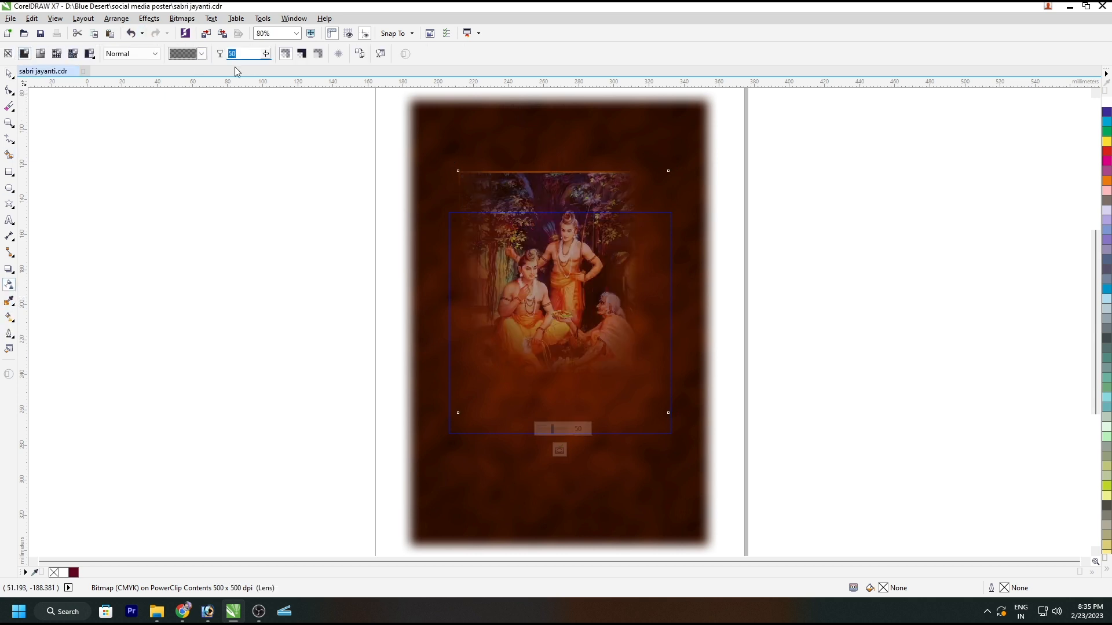
{"action": "type", "text": "20"}
{"action": "key", "text": "Return"}
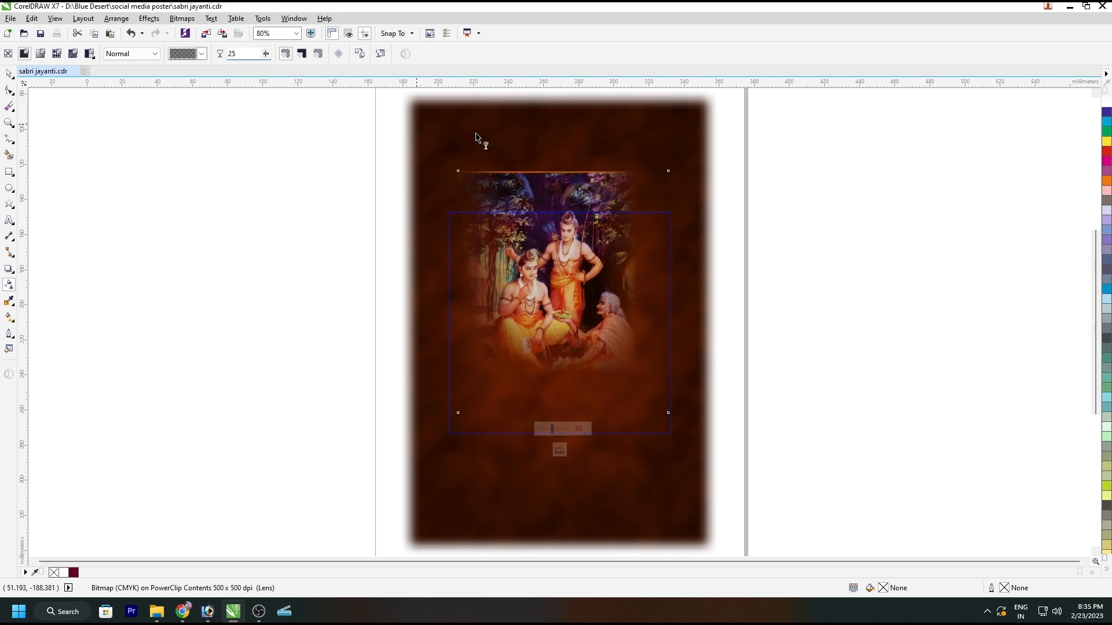
{"action": "key", "text": "space"}
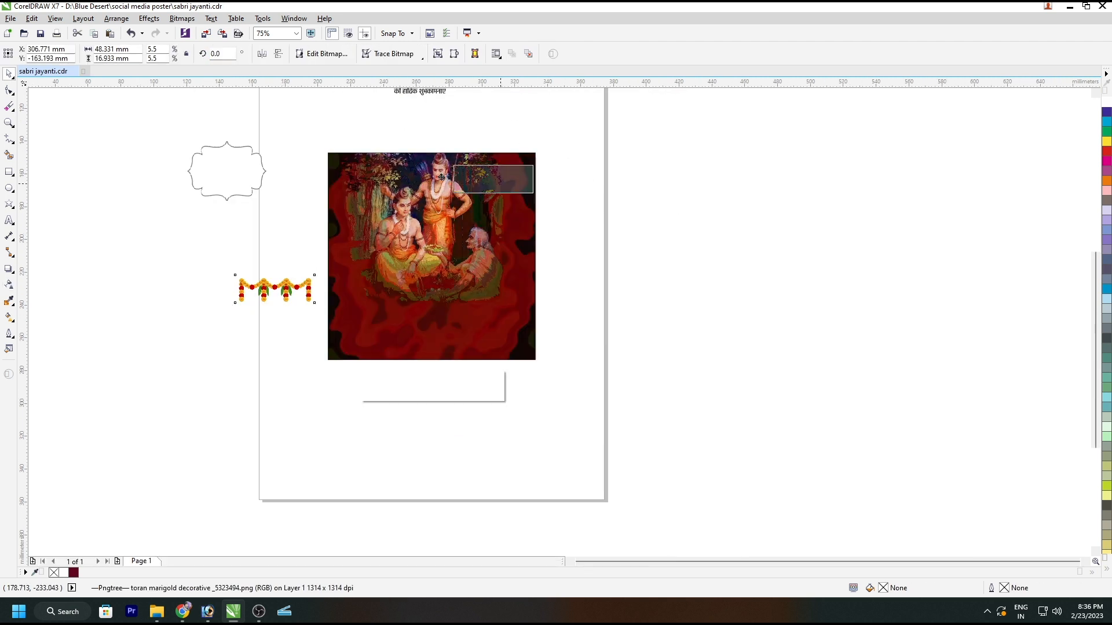
Step: Place the marigold garland at the square's top-left corner and a copy of it at the top-right corner
{"action": "left_click_drag", "start_coordinate": [441, 176], "coordinate": [368, 167]}
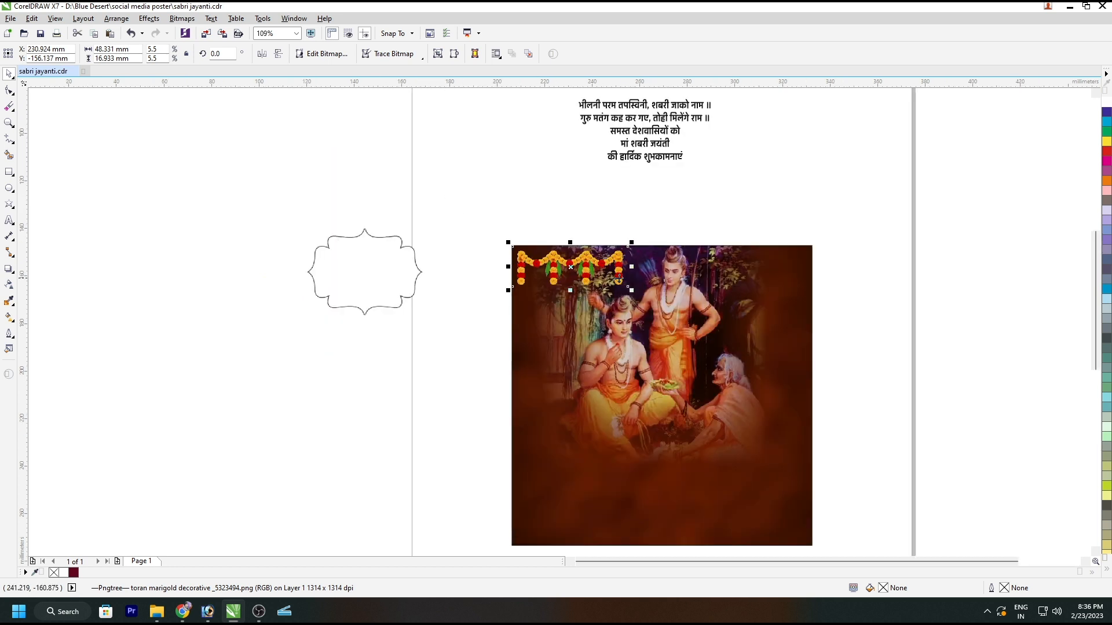
{"action": "scroll", "coordinate": [618, 278], "scroll_direction": "up", "scroll_amount": 2}
{"action": "left_click_drag", "start_coordinate": [641, 297], "coordinate": [613, 287]}
{"action": "left_click_drag", "start_coordinate": [530, 249], "coordinate": [867, 250]}
{"action": "left_click", "coordinate": [533, 315]}
{"action": "left_click", "coordinate": [507, 240], "text": "ctrl"}
{"action": "left_click", "coordinate": [908, 340]}
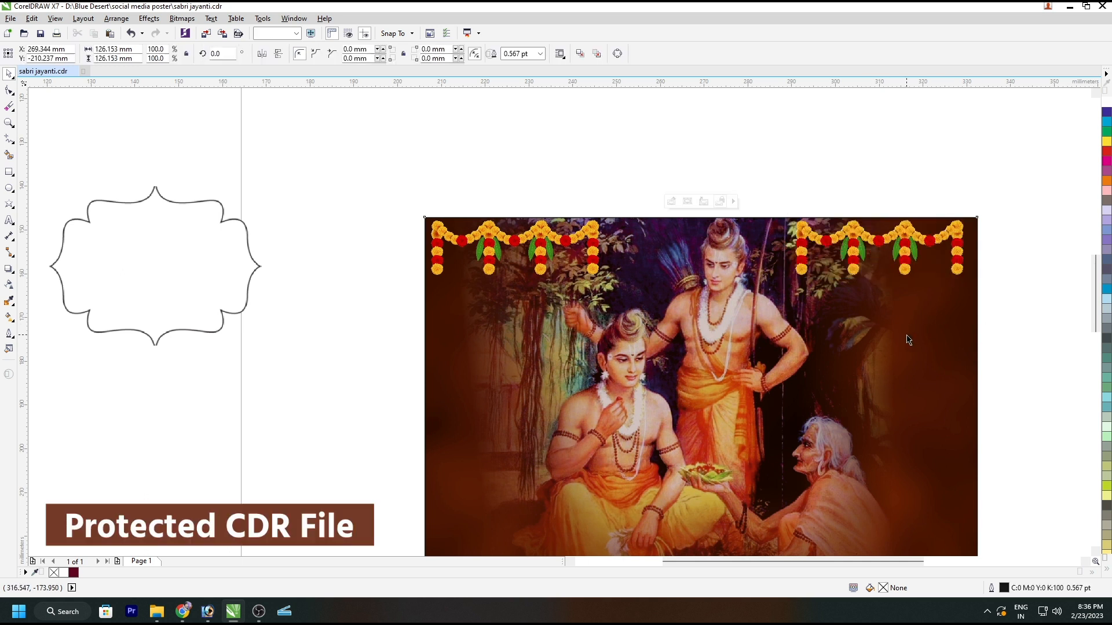
Step: Place the ornamental frame over the lower middle of the square and enlarge it to about 69.8 mm wide
{"action": "key", "text": "shift+F2"}
{"action": "left_click", "coordinate": [858, 284]}
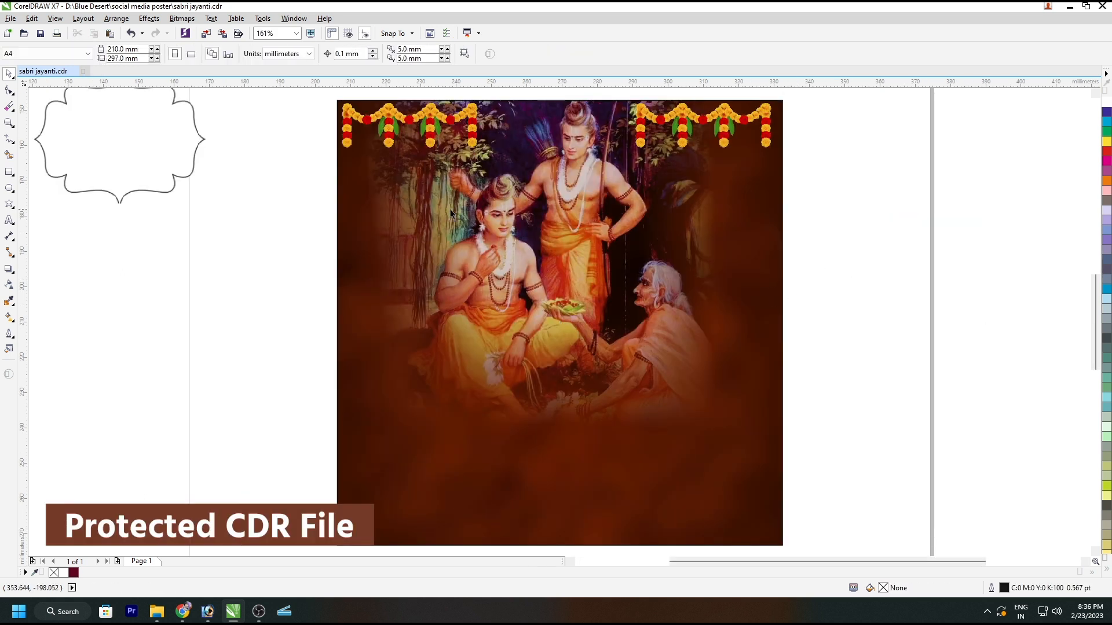
{"action": "left_click_drag", "start_coordinate": [155, 125], "coordinate": [593, 388]}
{"action": "left_click_drag", "start_coordinate": [650, 335], "coordinate": [687, 306]}
{"action": "left_click", "coordinate": [374, 56]}
{"action": "left_click", "coordinate": [383, 69]}
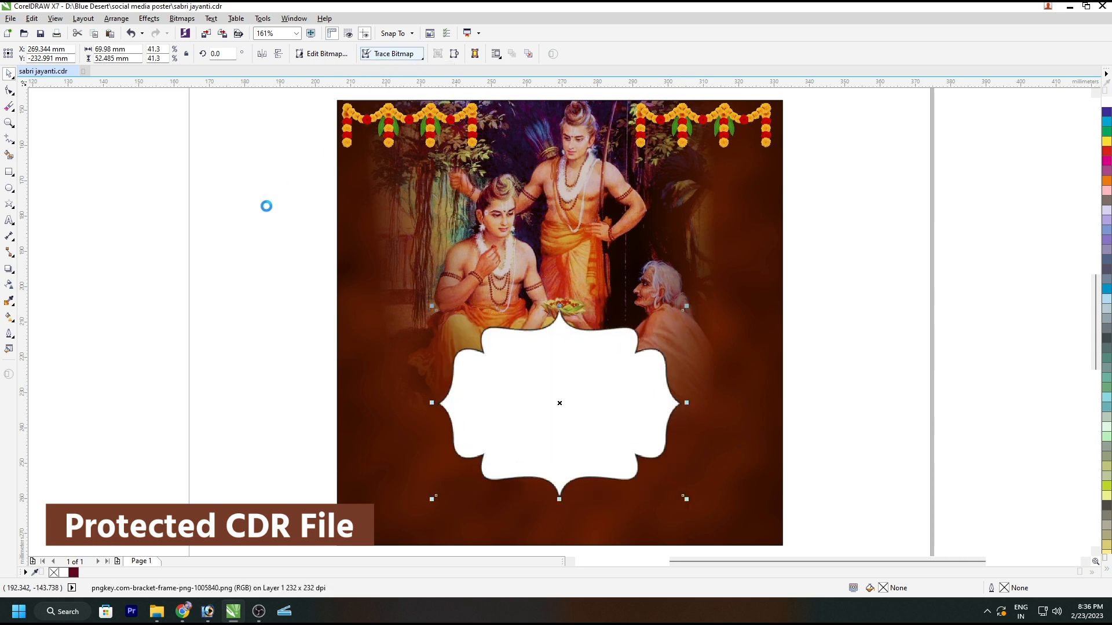
Step: Ungroup the ornamental frame, keep only its white inner shape over the square's lower middle, and delete the separate dark outline piece
{"action": "left_click", "coordinate": [535, 360], "text": "ctrl"}
{"action": "mouse_move", "coordinate": [474, 380]}
{"action": "left_mouse_down"}
{"action": "mouse_move", "coordinate": [268, 365]}
{"action": "mouse_move", "coordinate": [174, 378]}
{"action": "left_mouse_up"}
{"action": "left_click", "coordinate": [556, 397]}
{"action": "key", "text": "Delete"}
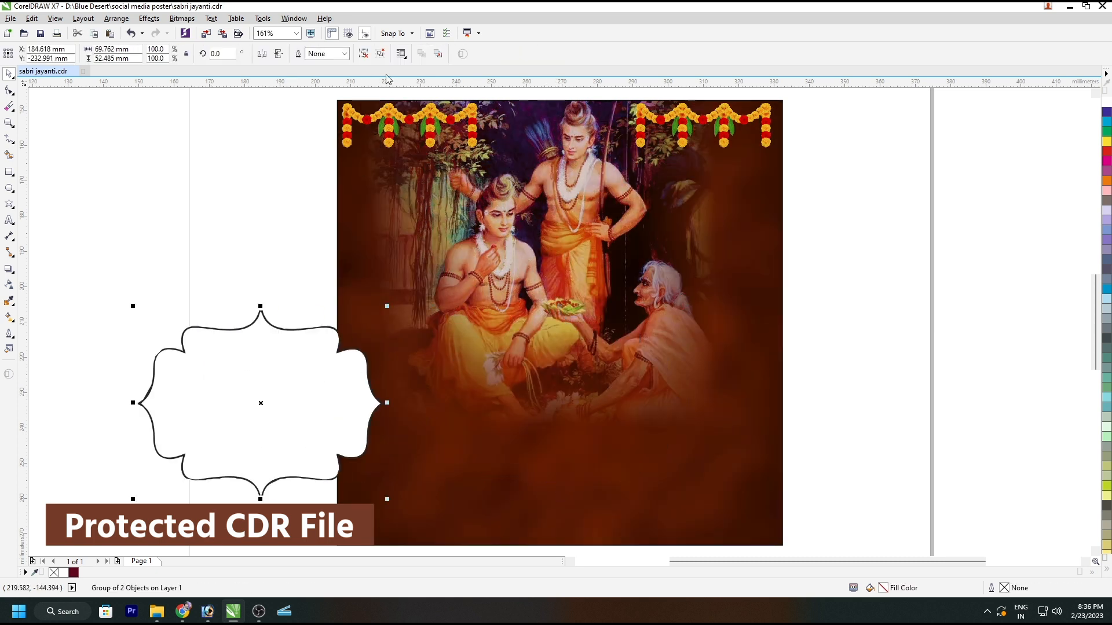
{"action": "key", "text": "ctrl+u"}
{"action": "left_click", "coordinate": [296, 254]}
{"action": "left_click_drag", "start_coordinate": [293, 342], "coordinate": [593, 343]}
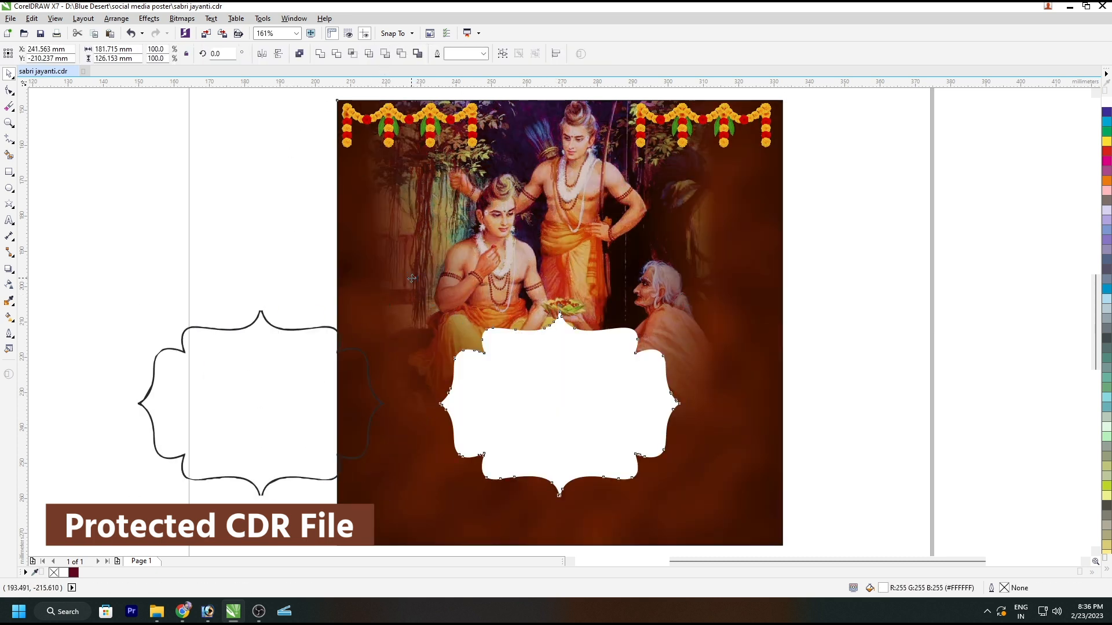
{"action": "left_click", "coordinate": [188, 256]}
{"action": "left_click", "coordinate": [231, 375]}
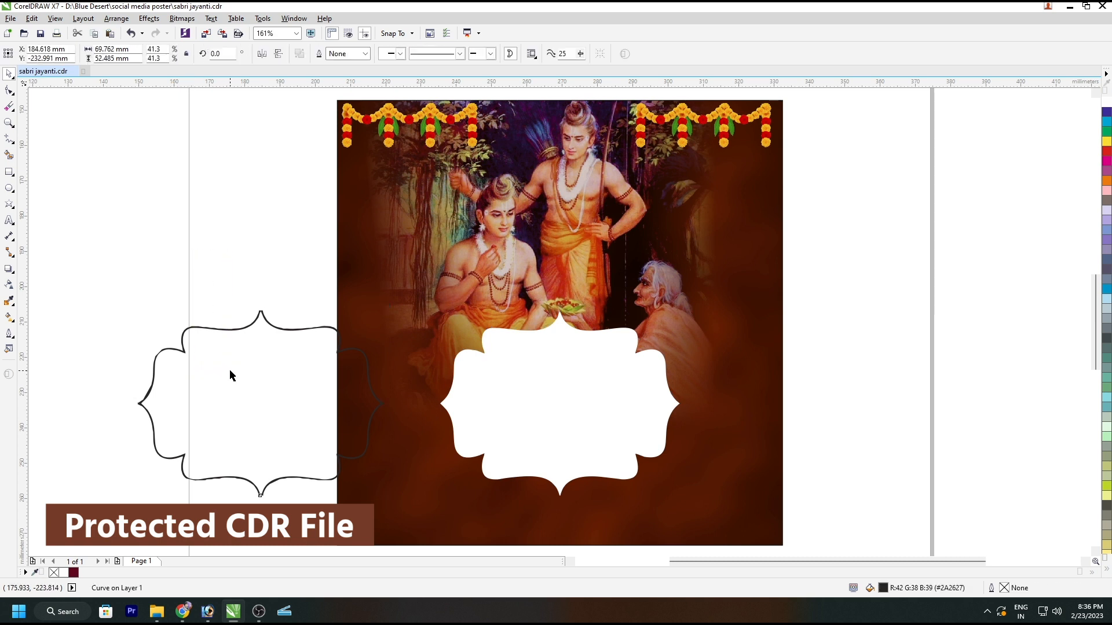
{"action": "key", "text": "Delete"}
Step: Give the ornamental shape a yellow fill and a yellow outline
{"action": "left_click", "coordinate": [496, 388]}
{"action": "left_click", "coordinate": [1106, 142]}
{"action": "right_click", "coordinate": [1106, 142]}
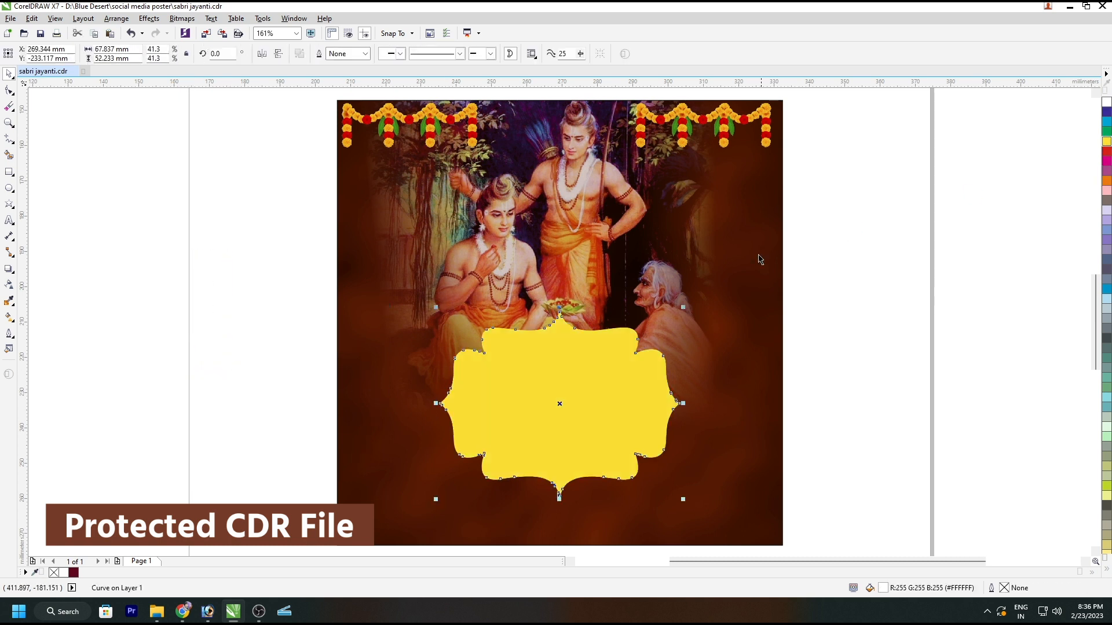
Step: Move the painting slightly down behind the ornamental shape
{"action": "left_click", "coordinate": [589, 245]}
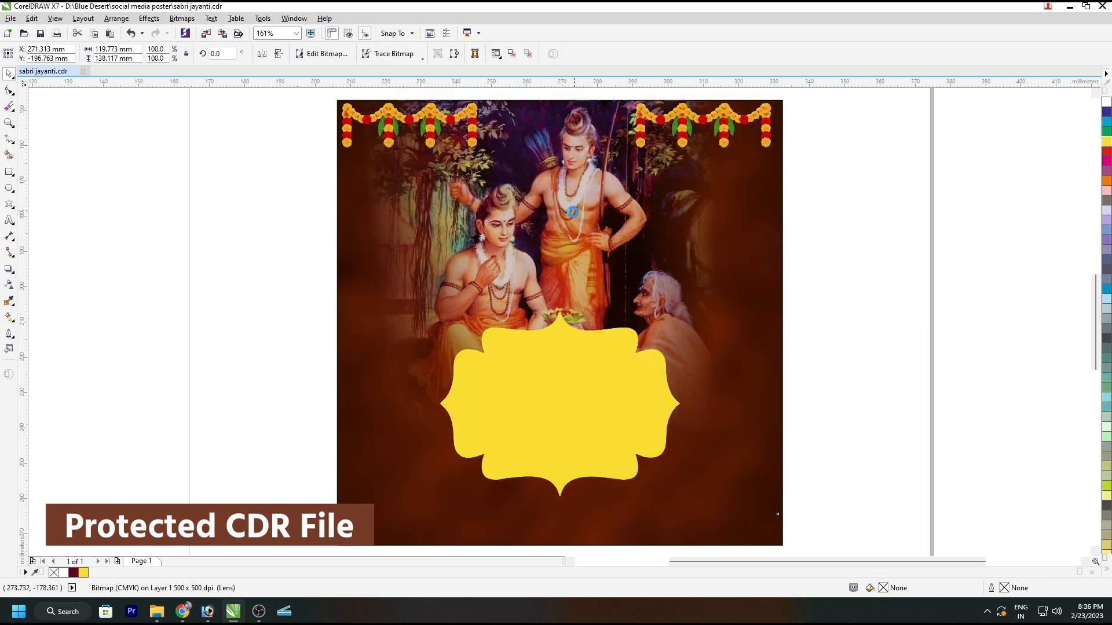
{"action": "mouse_move", "coordinate": [605, 215]}
{"action": "left_mouse_down"}
{"action": "mouse_move", "coordinate": [602, 232]}
{"action": "mouse_move", "coordinate": [603, 216]}
{"action": "left_mouse_up"}
{"action": "left_click", "coordinate": [557, 376]}
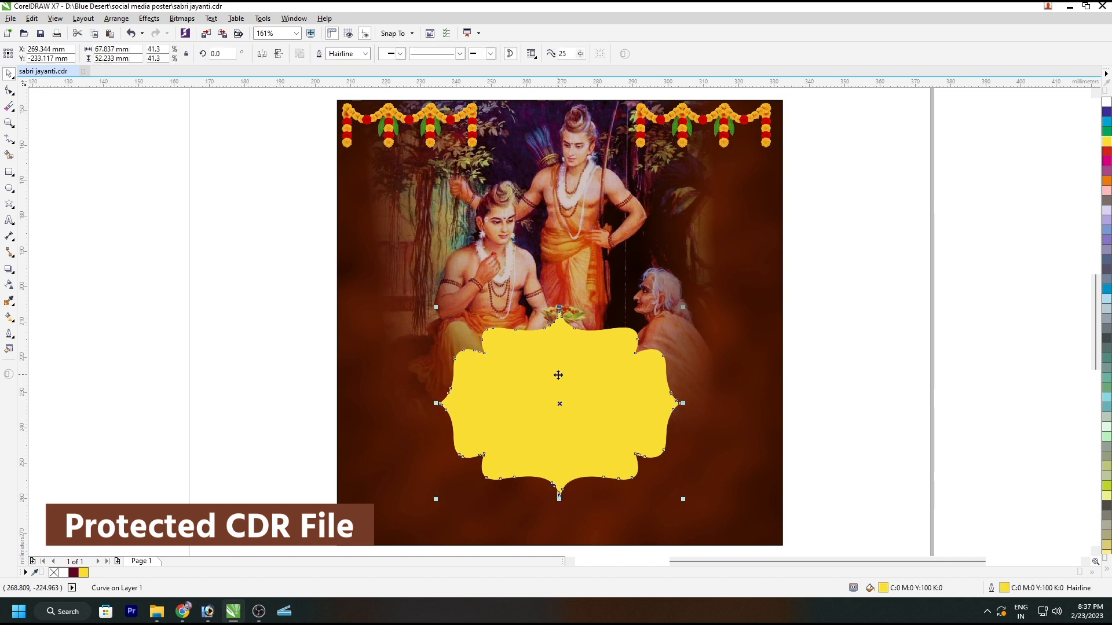
{"action": "left_click_drag", "start_coordinate": [681, 306], "coordinate": [603, 429]}
{"action": "key", "text": "ctrl+z"}
{"action": "left_click", "coordinate": [554, 370]}
{"action": "left_click", "coordinate": [238, 376]}
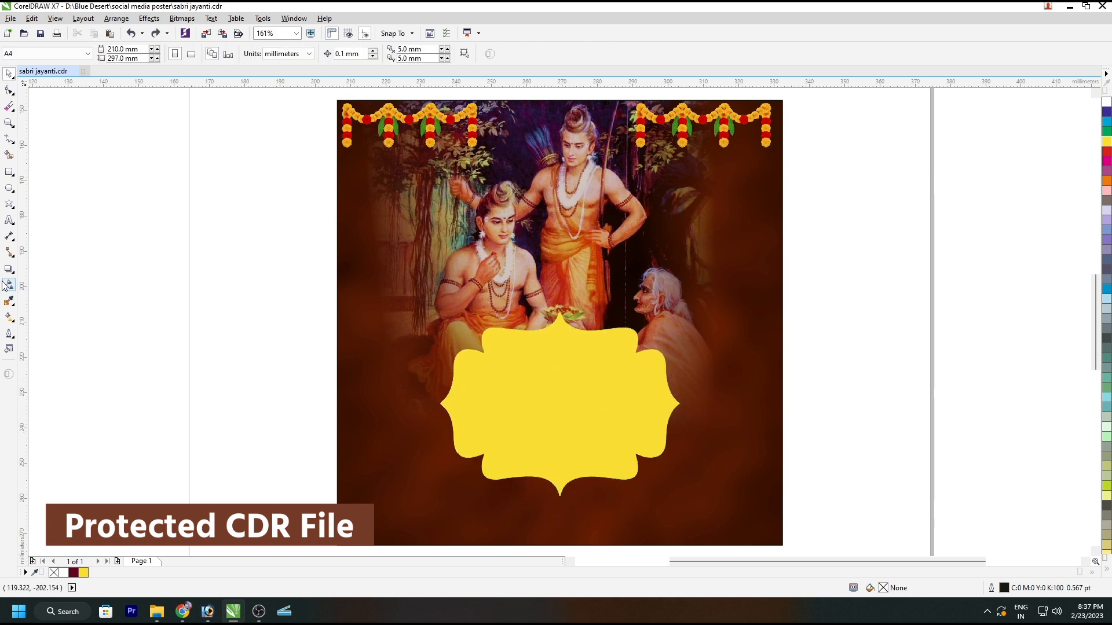
Step: Fill the ornamental shape with a vertical gradient from the background's sampled dark brown at the top to red at the bottom, and remove its outline
{"action": "left_click", "coordinate": [9, 301]}
{"action": "left_click", "coordinate": [361, 341]}
{"action": "left_click", "coordinate": [491, 382]}
{"action": "key", "text": "space"}
{"action": "key", "text": "g"}
{"action": "left_click_drag", "start_coordinate": [594, 327], "coordinate": [594, 464]}
{"action": "left_click", "coordinate": [1105, 151]}
{"action": "key", "text": "space"}
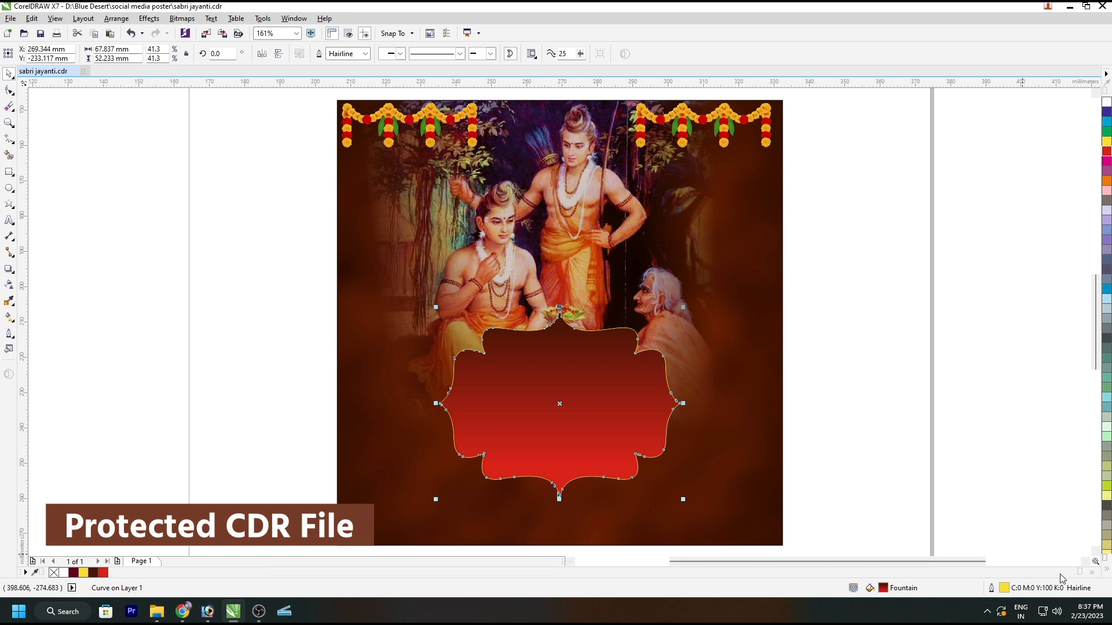
{"action": "left_click", "coordinate": [1106, 573]}
{"action": "right_click", "coordinate": [1077, 93]}
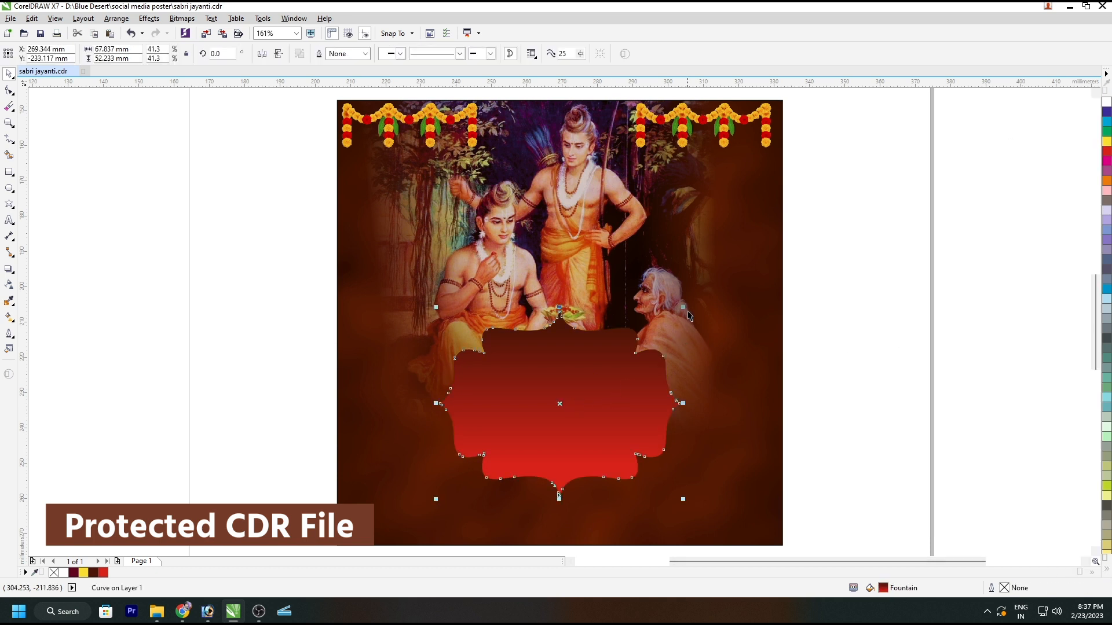
Step: Create a concentric, vertically mirrored copy of the ornamental shape, scaled down to about 60.8 mm wide
{"action": "left_click_drag", "start_coordinate": [684, 305], "coordinate": [670, 316]}
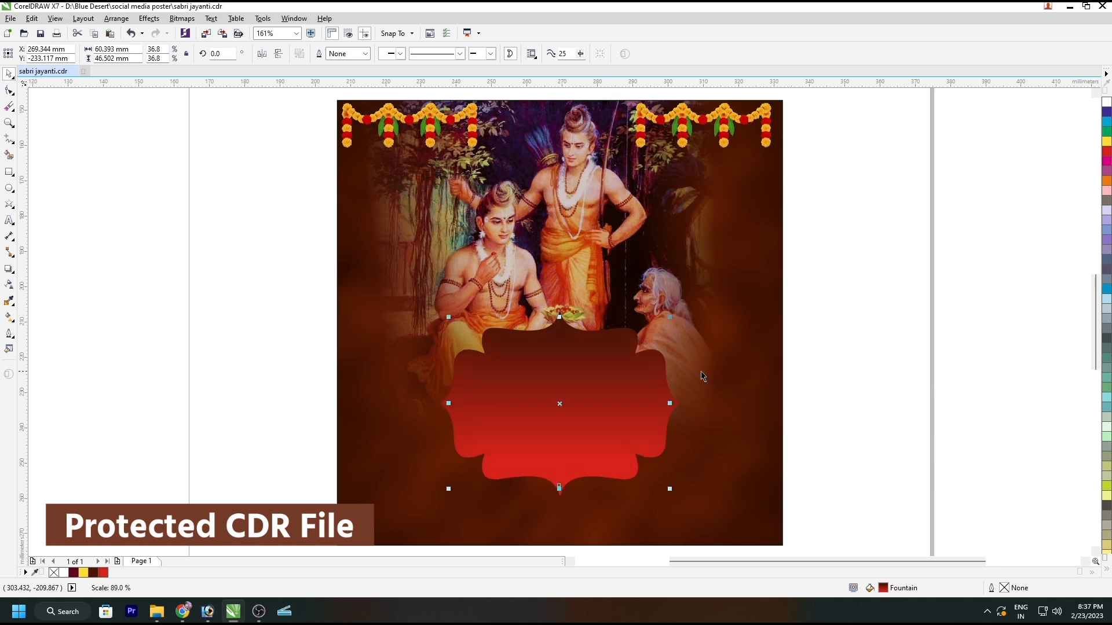
{"action": "left_click", "coordinate": [278, 55]}
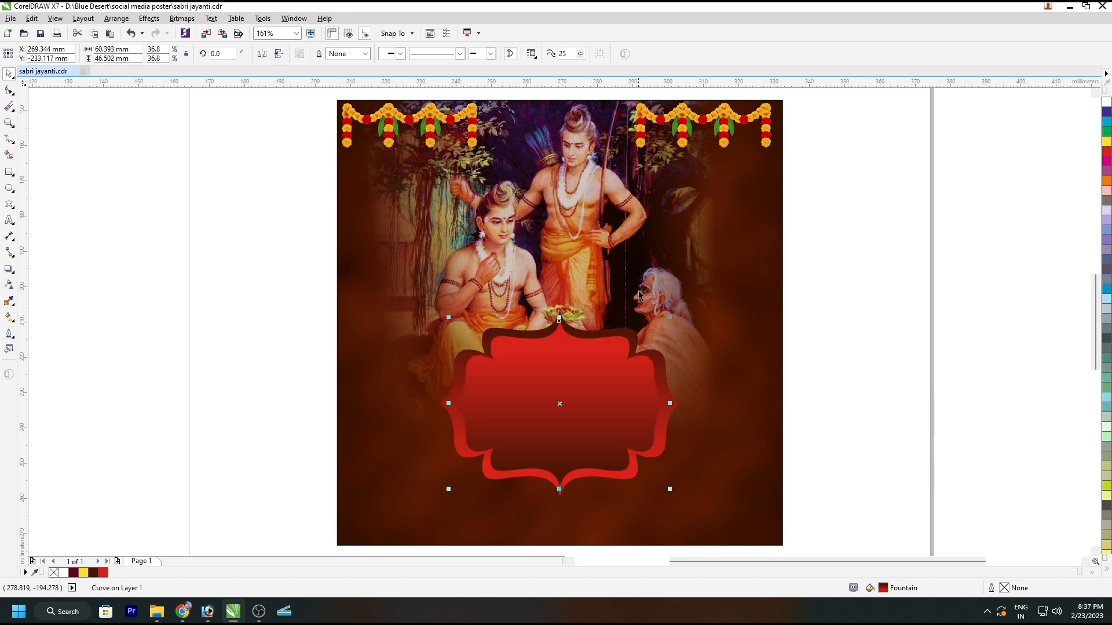
{"action": "left_click_drag", "start_coordinate": [671, 318], "coordinate": [679, 317]}
{"action": "left_click", "coordinate": [797, 384]}
{"action": "left_click", "coordinate": [654, 344]}
{"action": "left_click_drag", "start_coordinate": [675, 313], "coordinate": [671, 317]}
Step: Try to apply a dashed line style to the inner ornamental shape
{"action": "left_click", "coordinate": [440, 58]}
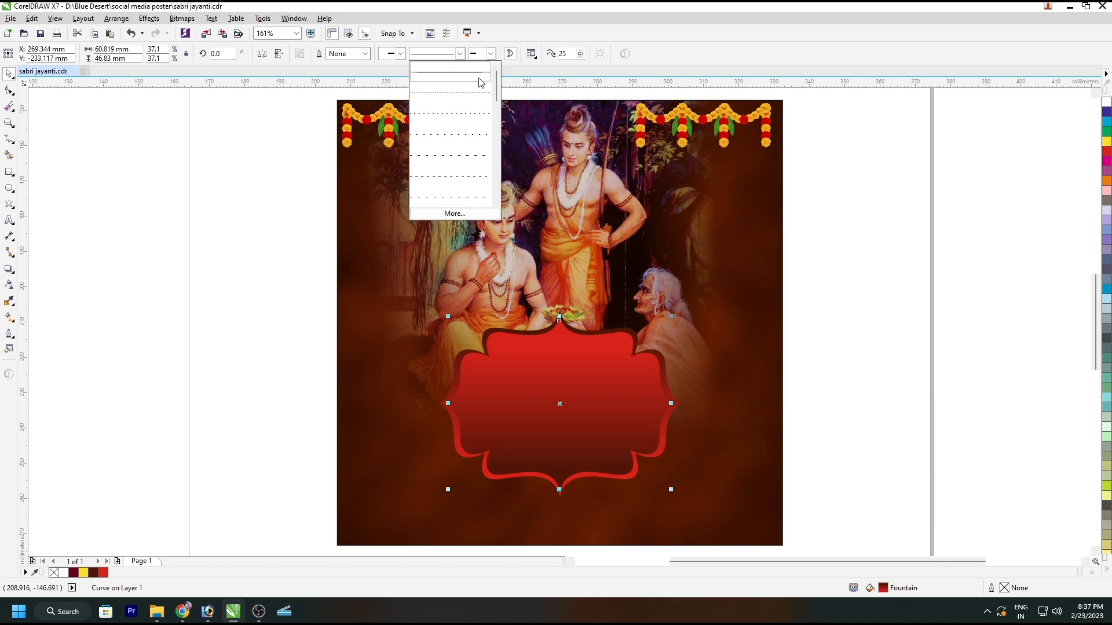
{"action": "left_click_drag", "start_coordinate": [497, 84], "coordinate": [498, 190]}
{"action": "left_click", "coordinate": [467, 198]}
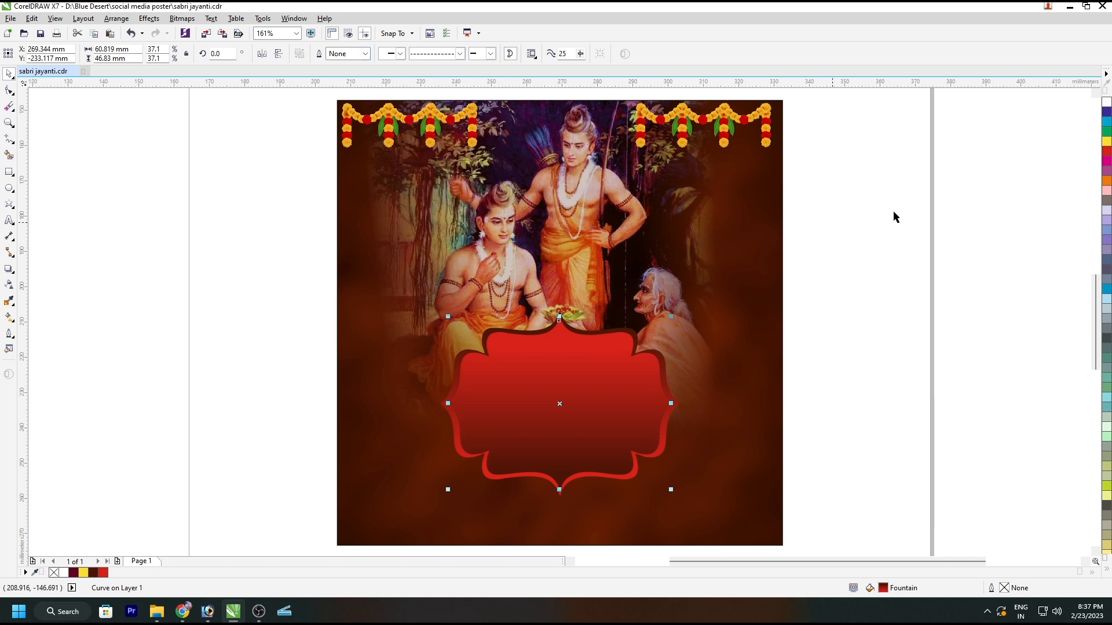
Step: Give the inner ornamental shape a yellow 1.0 pt dashed outline
{"action": "right_click", "coordinate": [1107, 106]}
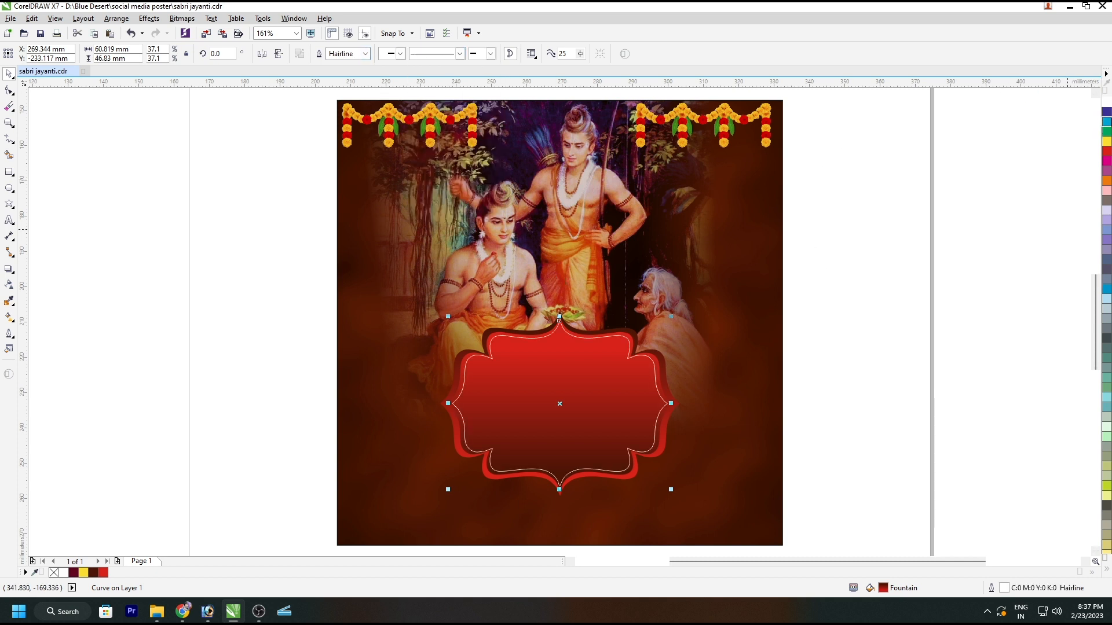
{"action": "left_click", "coordinate": [461, 54]}
{"action": "left_click", "coordinate": [364, 54]}
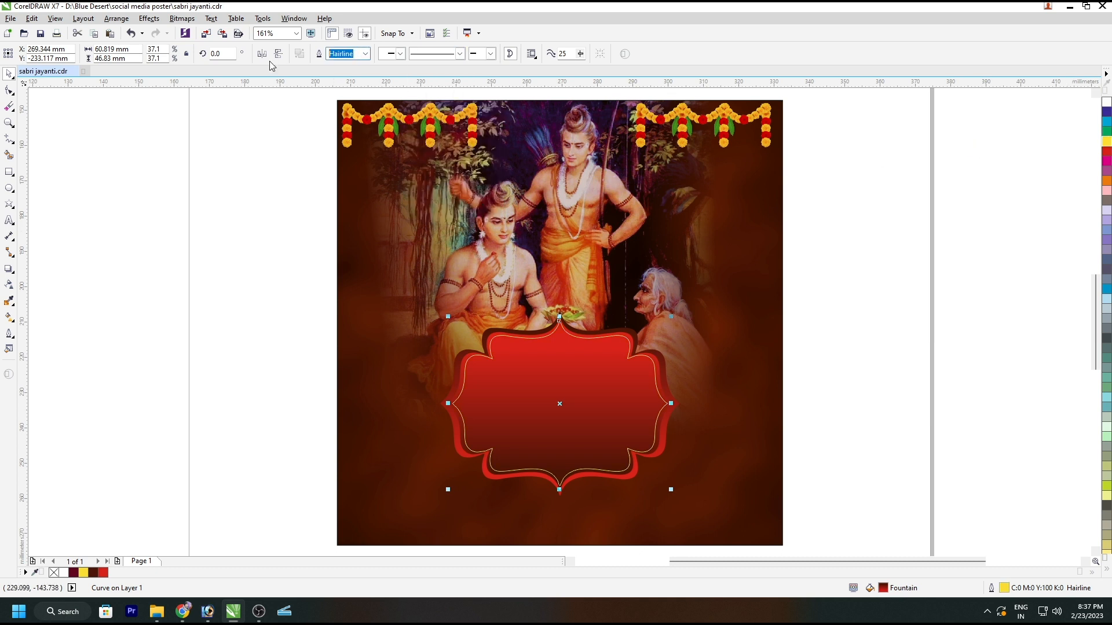
{"action": "key", "text": "Return"}
{"action": "left_click", "coordinate": [461, 55]}
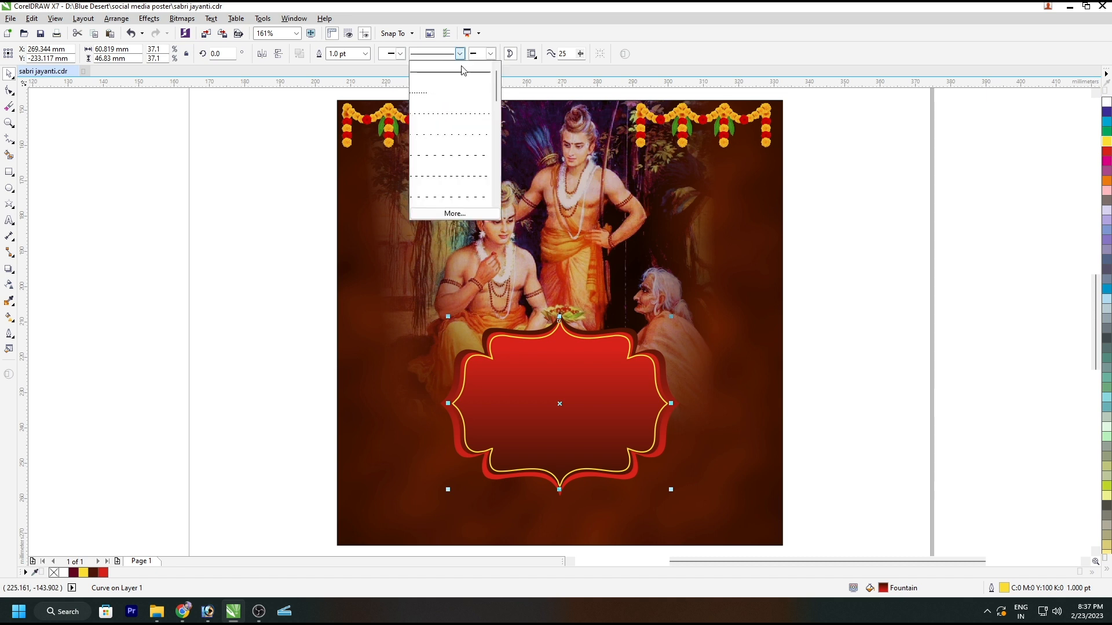
{"action": "scroll", "coordinate": [494, 192], "scroll_direction": "down", "scroll_amount": 5}
{"action": "left_click", "coordinate": [450, 198]}
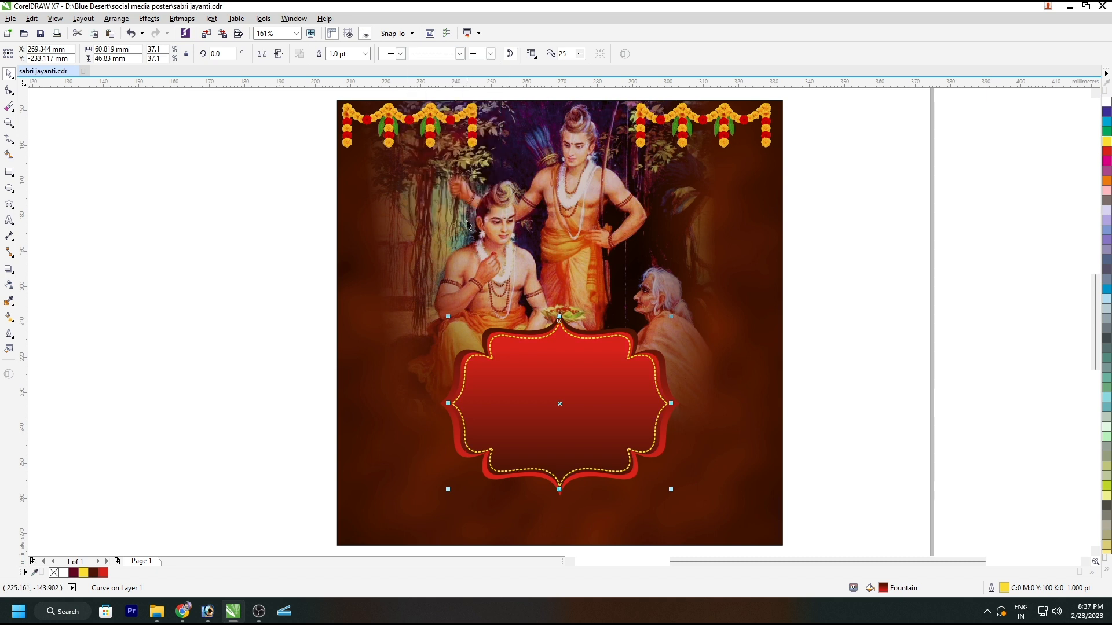
Step: Clear the selection and save the poster file
{"action": "left_click", "coordinate": [751, 311]}
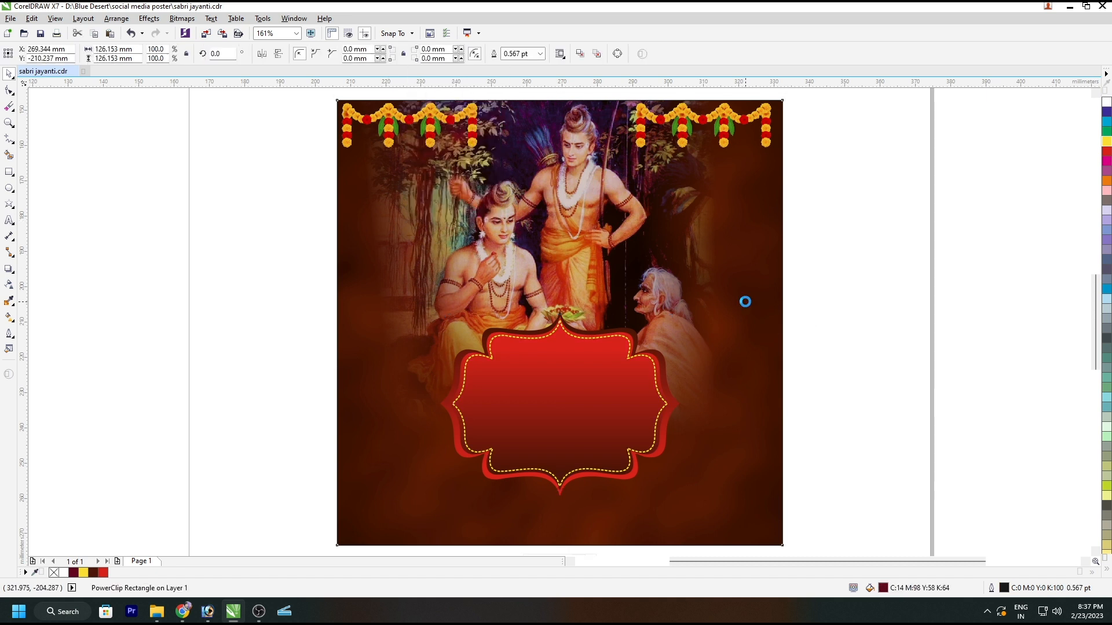
{"action": "key", "text": "Escape"}
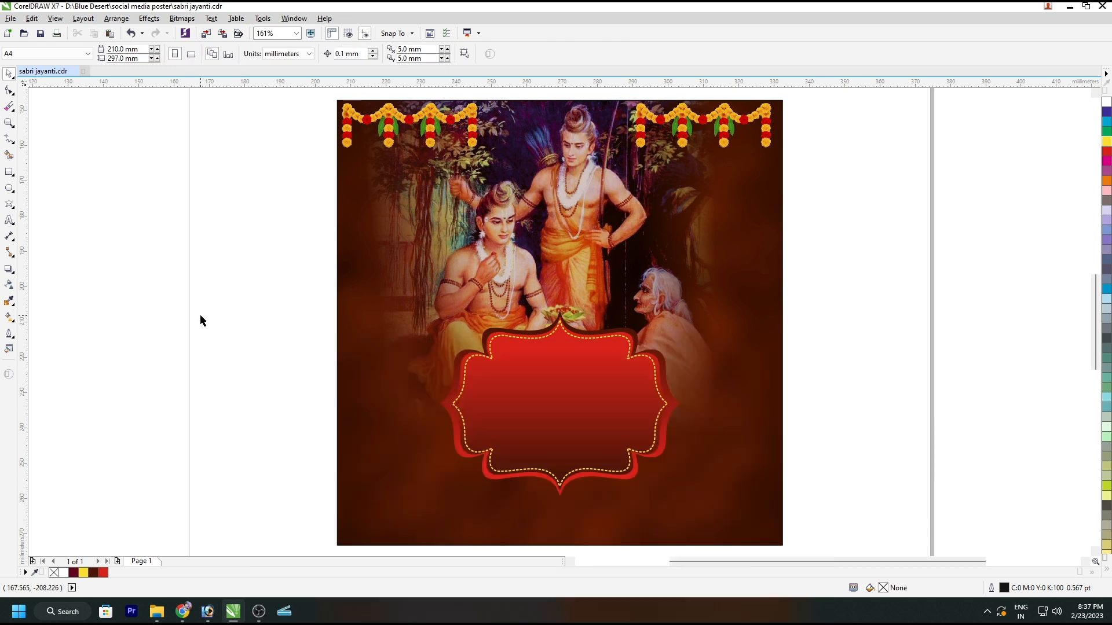
{"action": "key", "text": "ctrl+s"}
Step: Place the five lines of Hindi text inside the ornamental frame and scale them to 9.37 pt
{"action": "key", "text": "F4"}
{"action": "left_click_drag", "start_coordinate": [525, 132], "coordinate": [554, 421]}
{"action": "scroll", "coordinate": [565, 420], "scroll_direction": "up", "scroll_amount": 2}
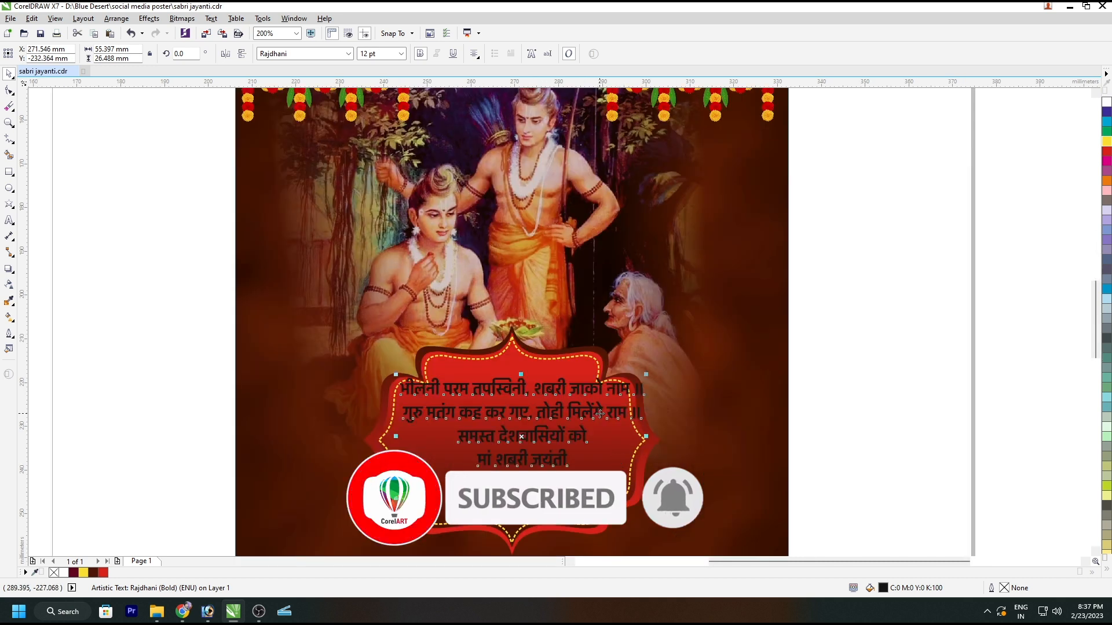
{"action": "left_click_drag", "start_coordinate": [645, 375], "coordinate": [643, 388]}
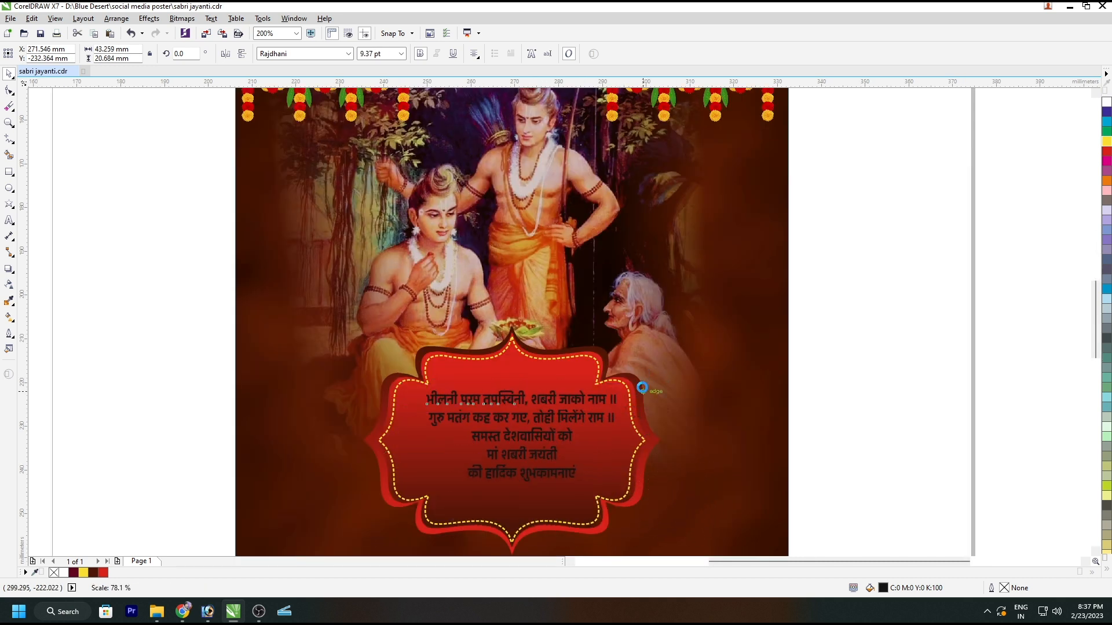
Step: Centre the two verse lines horizontally in the ornamental frame and colour them white
{"action": "left_click", "coordinate": [549, 419], "text": "shift"}
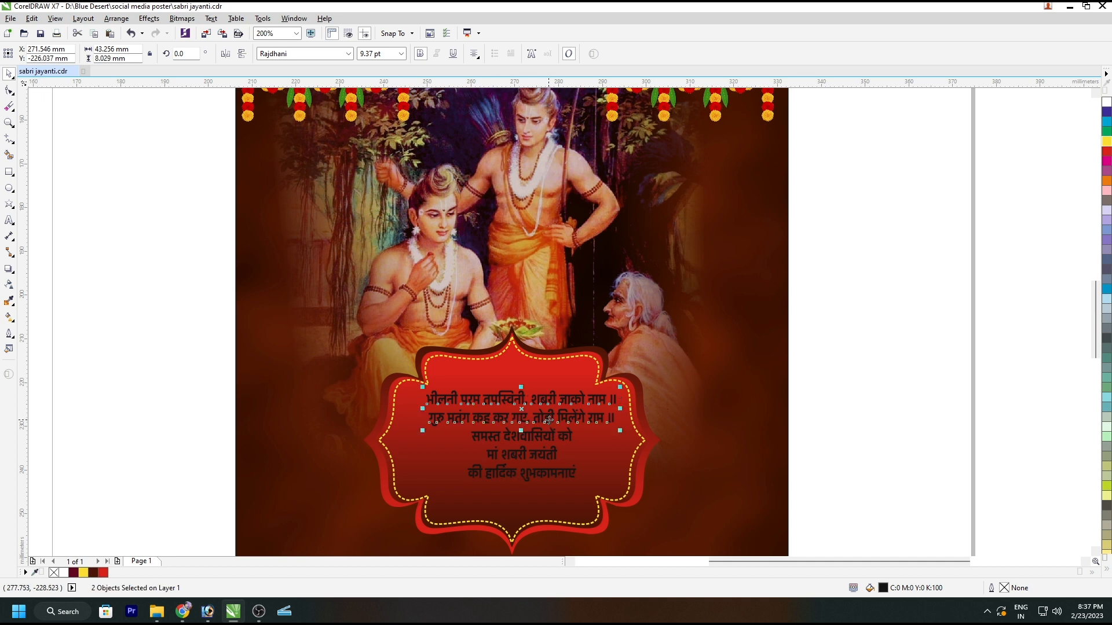
{"action": "key", "text": "c"}
{"action": "left_click", "coordinate": [571, 378], "text": "shift"}
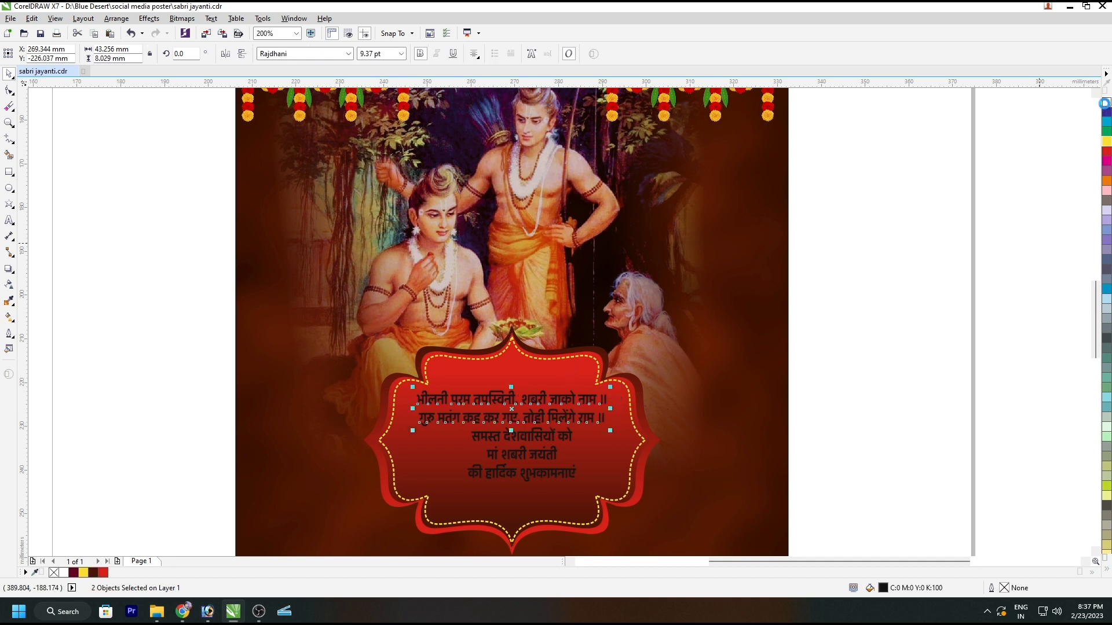
{"action": "left_click", "coordinate": [1105, 104]}
Step: Set the font of the two verse lines to Rajdhani SemiBold
{"action": "left_click", "coordinate": [348, 53]}
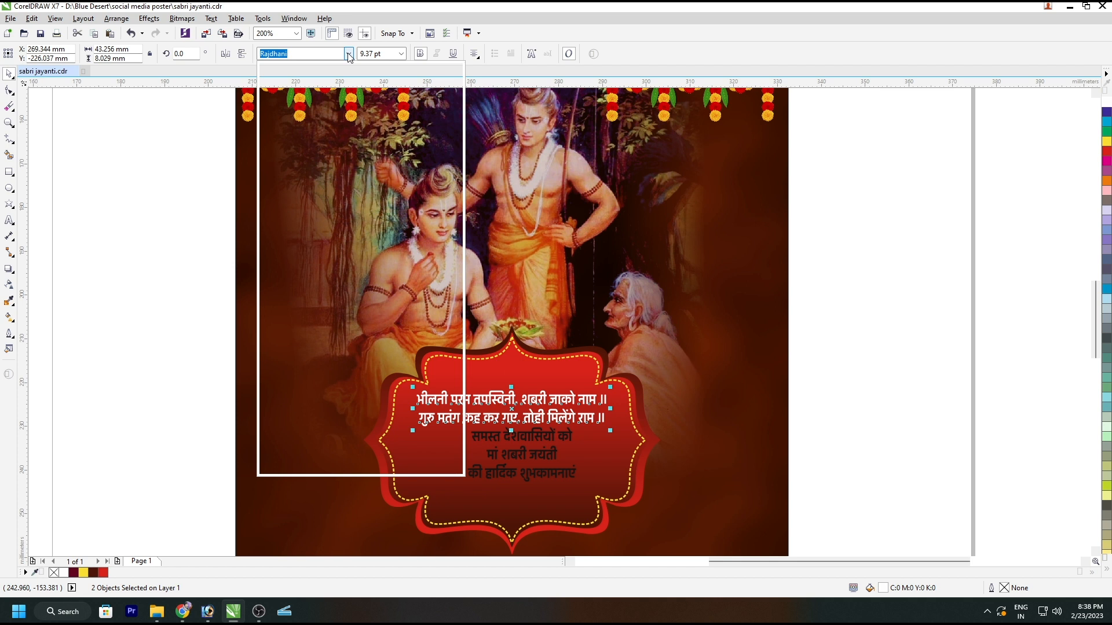
{"action": "mouse_move", "coordinate": [347, 174]}
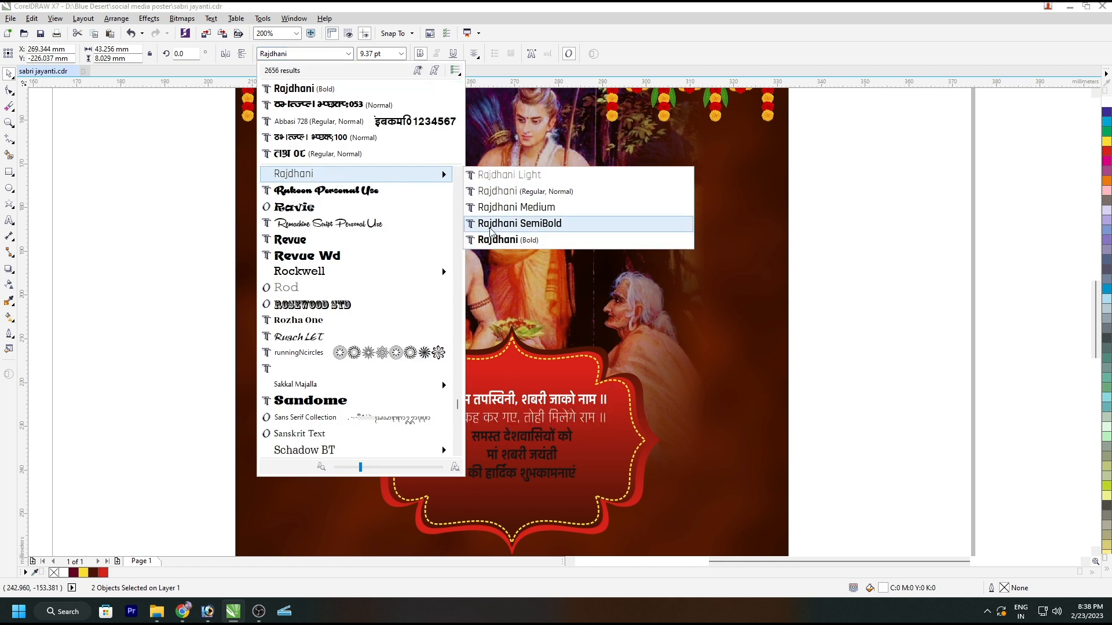
{"action": "left_click", "coordinate": [498, 223]}
{"action": "left_click", "coordinate": [539, 379], "text": "shift"}
{"action": "key", "text": "Escape"}
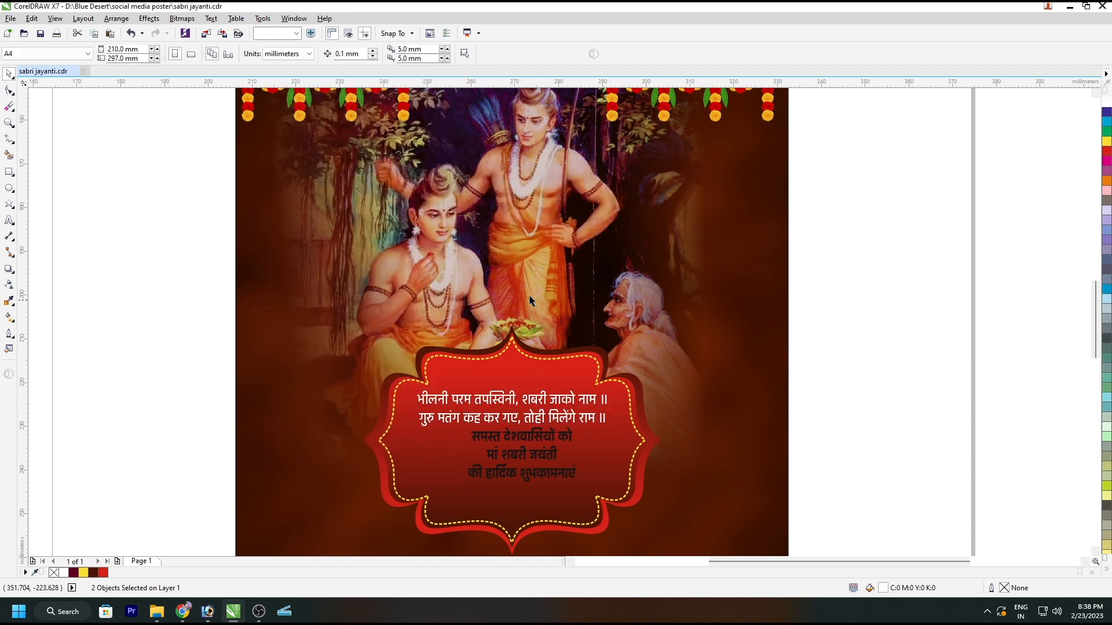
Step: Move the line "की हार्दिक शुभकामनाएं" down about 6.8 mm to make room for a larger headline
{"action": "scroll", "coordinate": [549, 444], "scroll_direction": "up", "scroll_amount": 2}
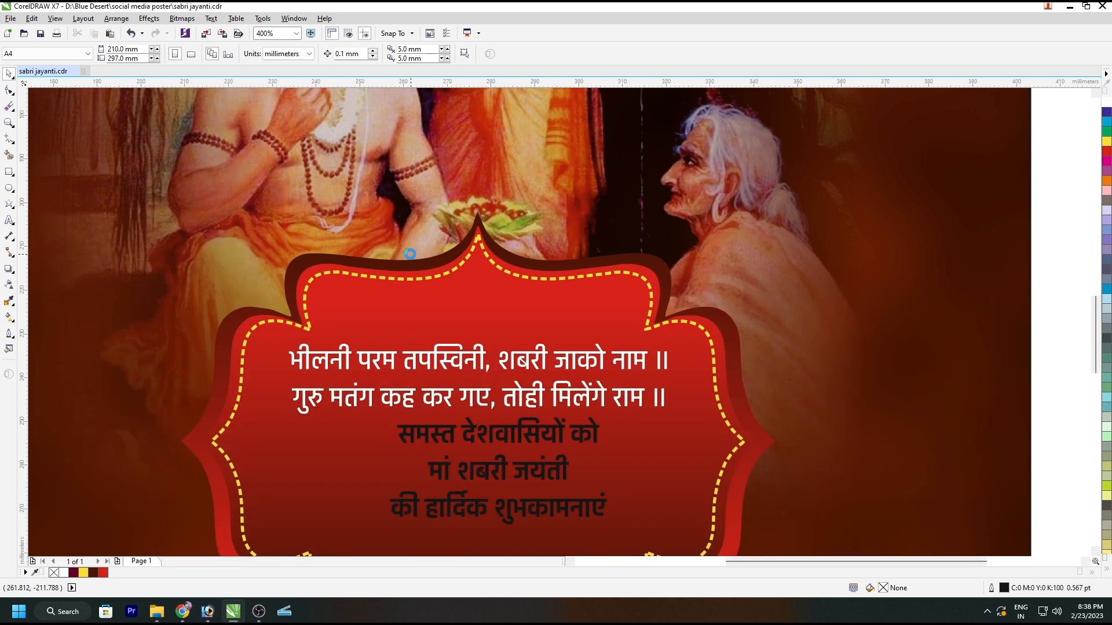
{"action": "scroll", "coordinate": [498, 504], "scroll_direction": "down", "scroll_amount": 3}
{"action": "scroll", "coordinate": [434, 399], "scroll_direction": "up", "scroll_amount": 5}
{"action": "left_click", "coordinate": [453, 315]}
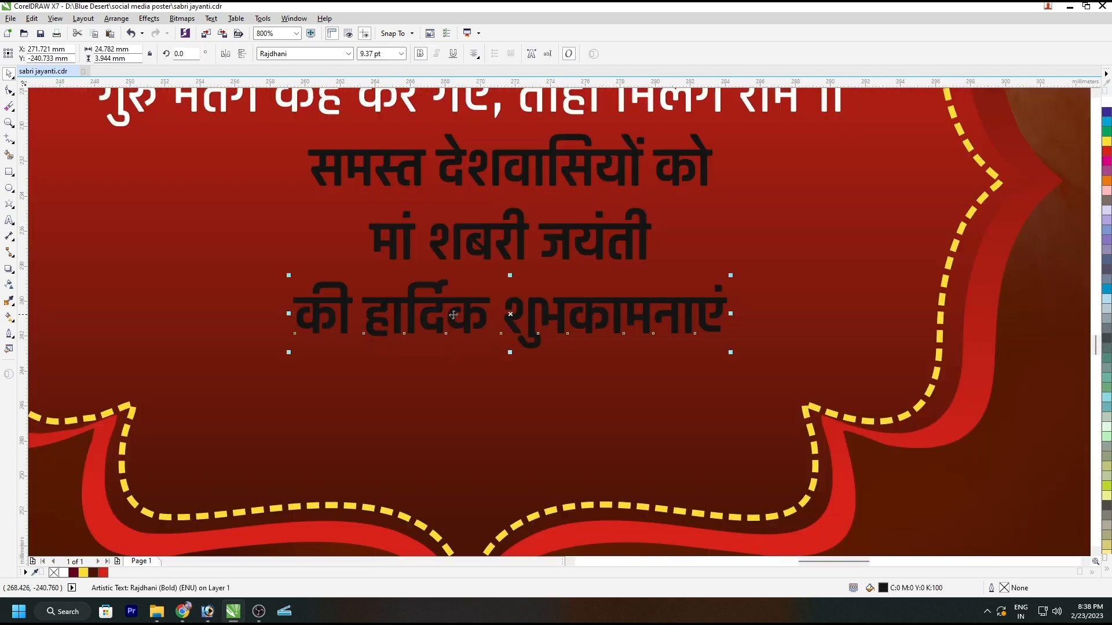
{"action": "left_click_drag", "start_coordinate": [463, 303], "coordinate": [463, 429]}
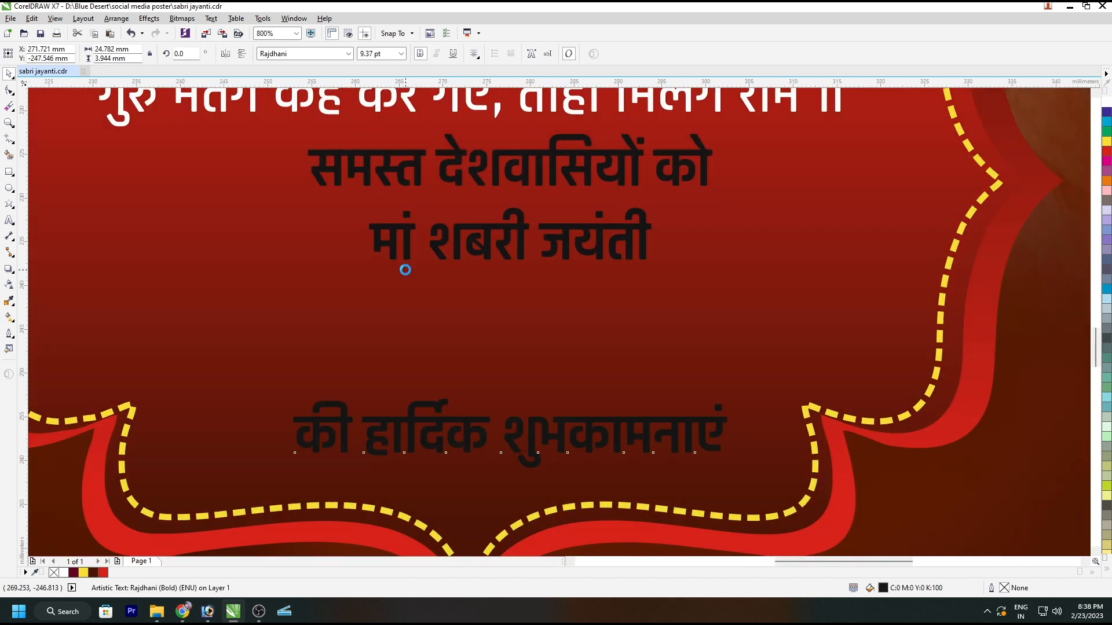
Step: Enlarge the headline "मां शबरी जयंती" to 21.275 pt, centred in the frame, and set its font to Poppins Bold
{"action": "scroll", "coordinate": [480, 250], "scroll_direction": "down", "scroll_amount": 2}
{"action": "left_click_drag", "start_coordinate": [532, 268], "coordinate": [601, 301]}
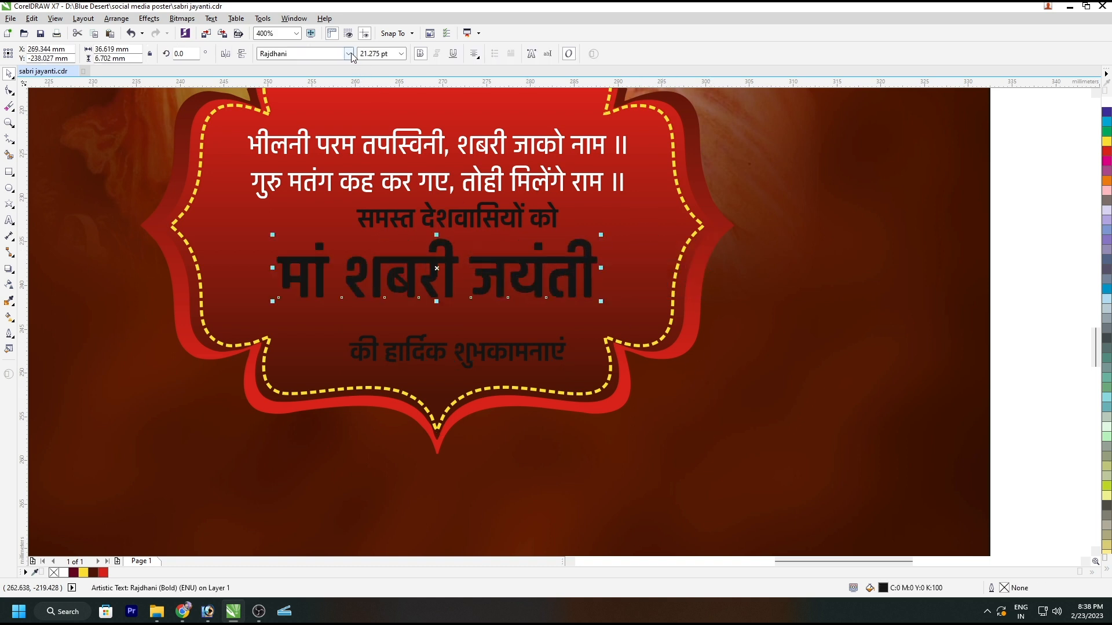
{"action": "left_click", "coordinate": [349, 54]}
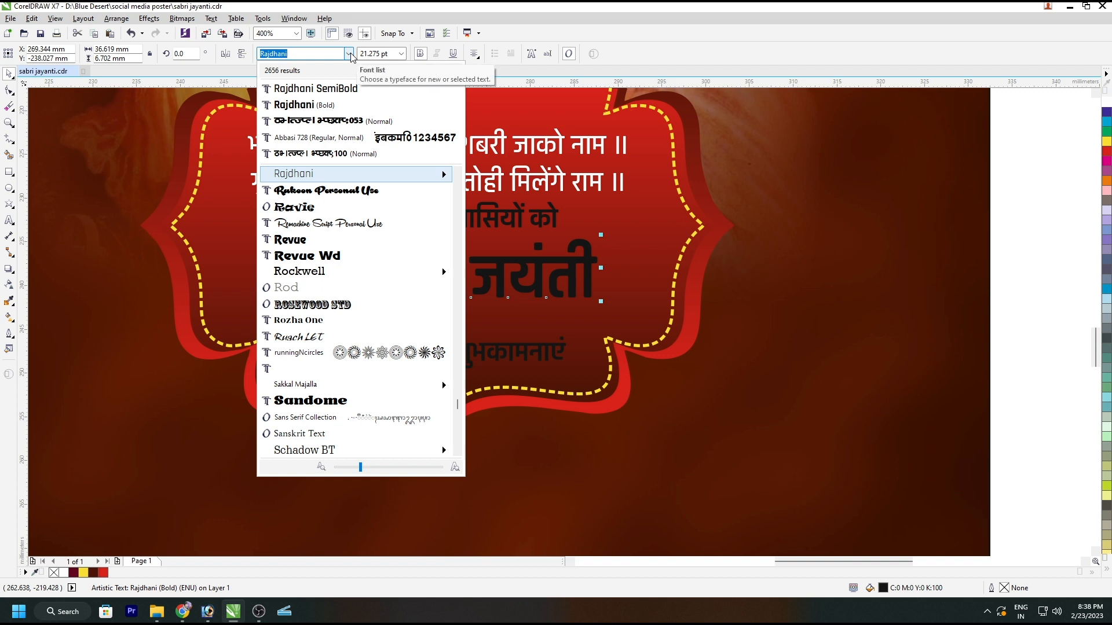
{"action": "type", "text": "popp"}
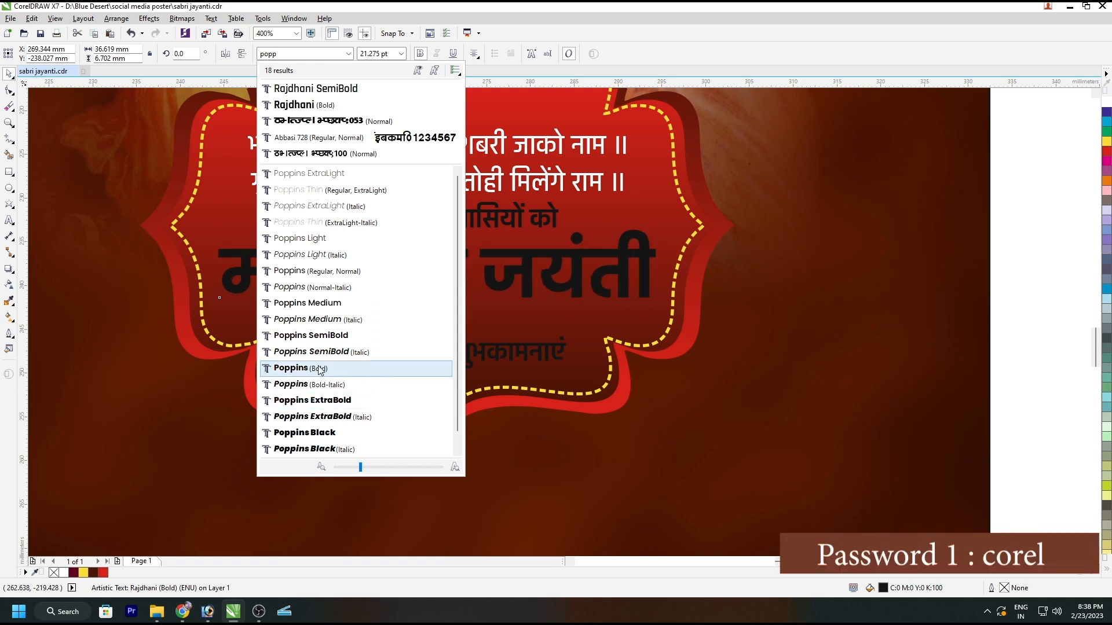
{"action": "key", "text": "Escape"}
{"action": "left_click", "coordinate": [292, 218], "text": "shift"}
{"action": "left_click", "coordinate": [348, 260]}
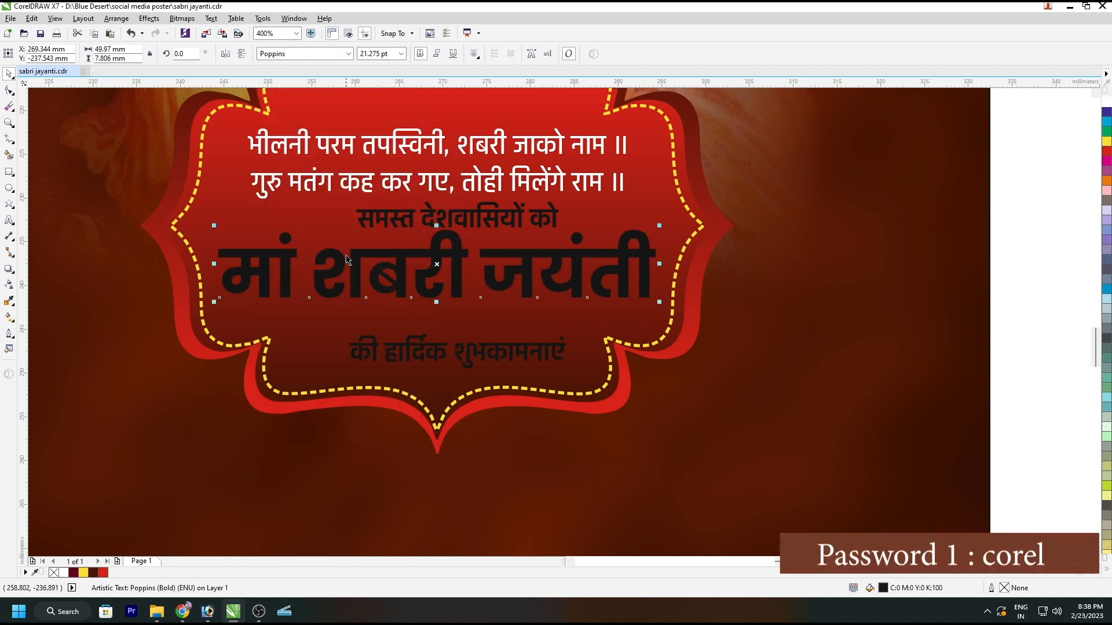
Step: Centre the greeting lines above and below the headline on it, and move the bottom line closer beneath it
{"action": "left_click", "coordinate": [461, 215]}
{"action": "left_click", "coordinate": [454, 297], "text": "shift"}
{"action": "key", "text": "c"}
{"action": "left_click", "coordinate": [469, 357], "text": "shift"}
{"action": "key", "text": "c"}
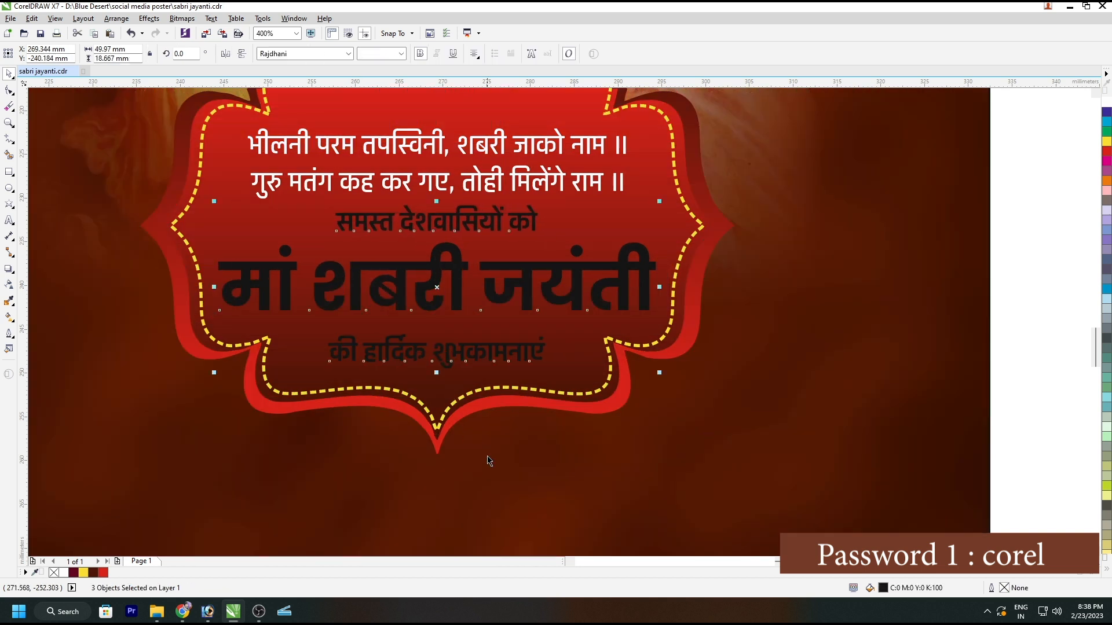
{"action": "left_click", "coordinate": [469, 357]}
{"action": "left_click_drag", "start_coordinate": [469, 356], "coordinate": [475, 336]}
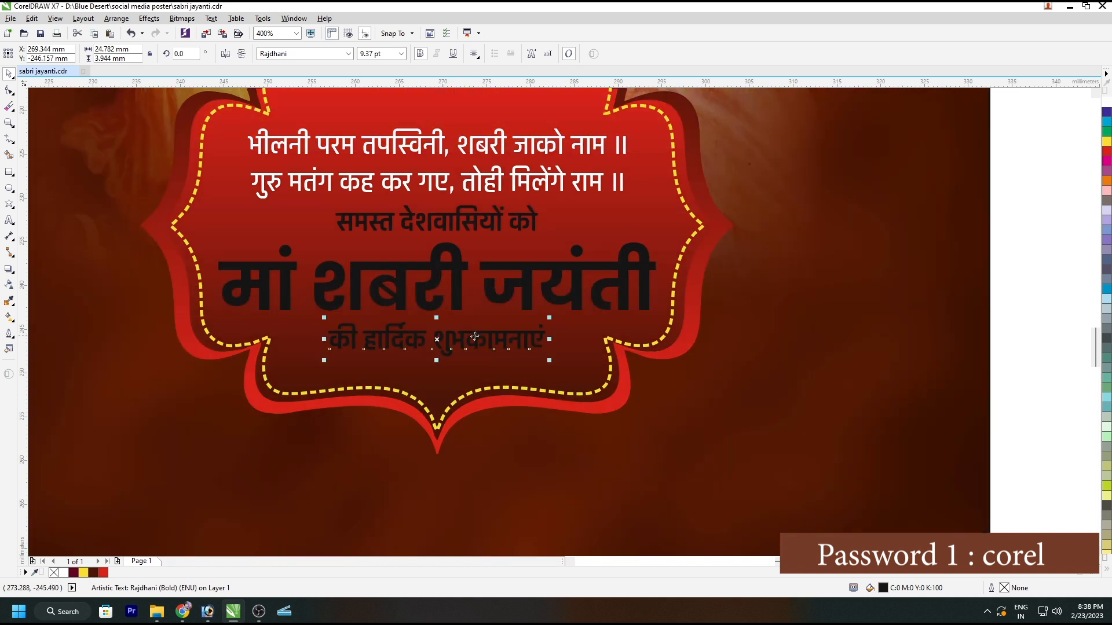
Step: Colour the headline "मां शबरी जयंती" yellow and the greeting lines above and below it white
{"action": "left_click", "coordinate": [478, 272]}
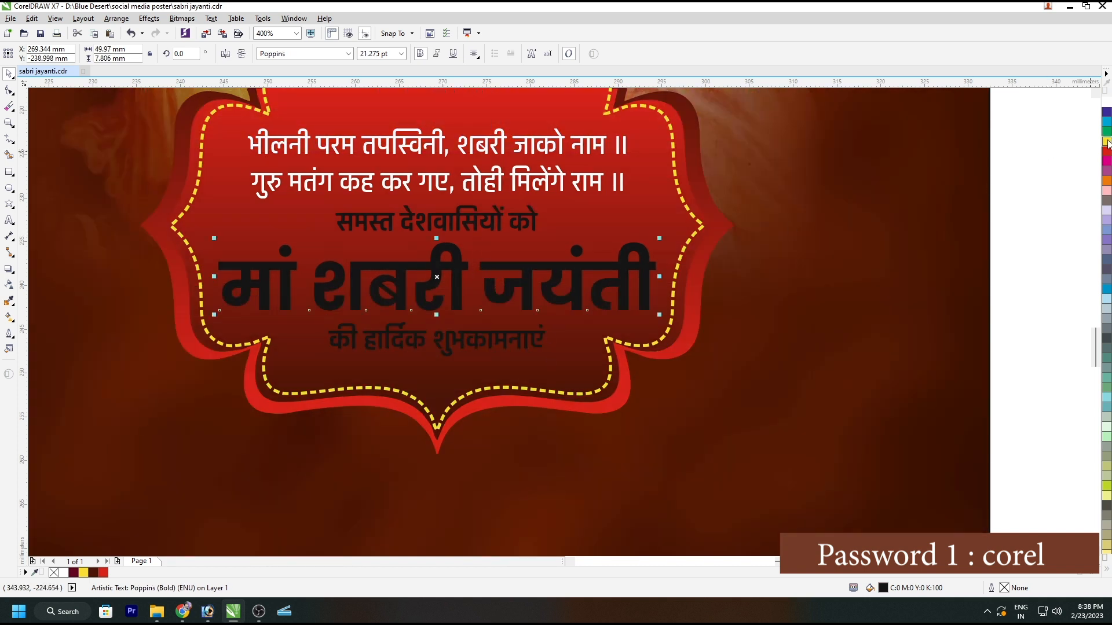
{"action": "left_click", "coordinate": [1106, 141]}
{"action": "left_click", "coordinate": [522, 226]}
{"action": "left_click", "coordinate": [512, 335], "text": "shift"}
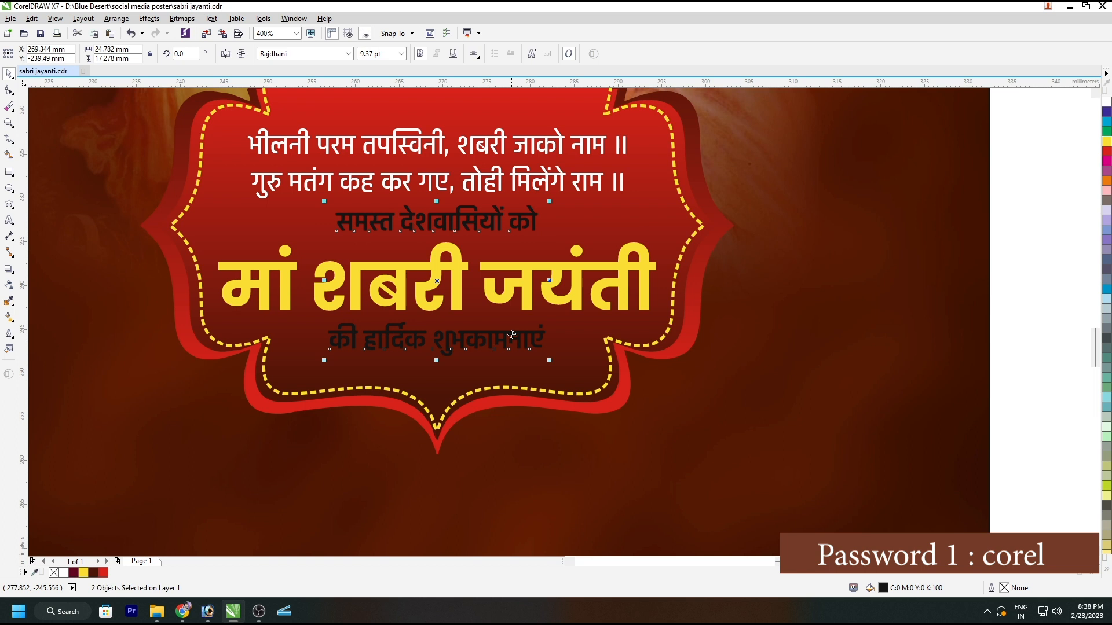
{"action": "left_click", "coordinate": [1107, 103]}
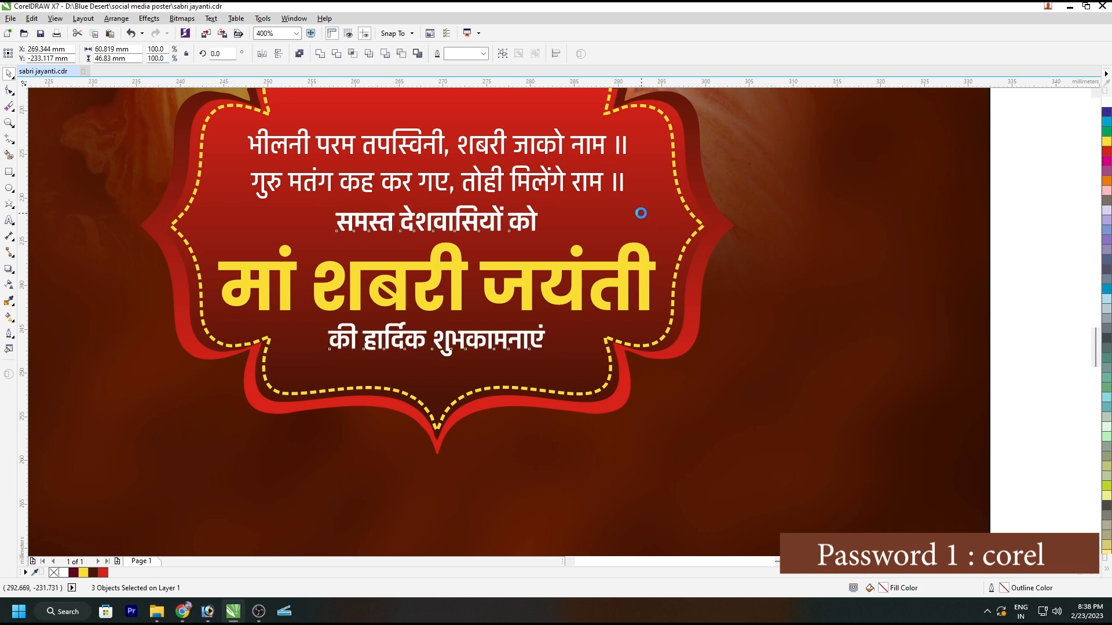
{"action": "left_click", "coordinate": [822, 230]}
Step: Nudge the headline and its two greeting lines down to widen the gap below the verse
{"action": "key", "text": "F4"}
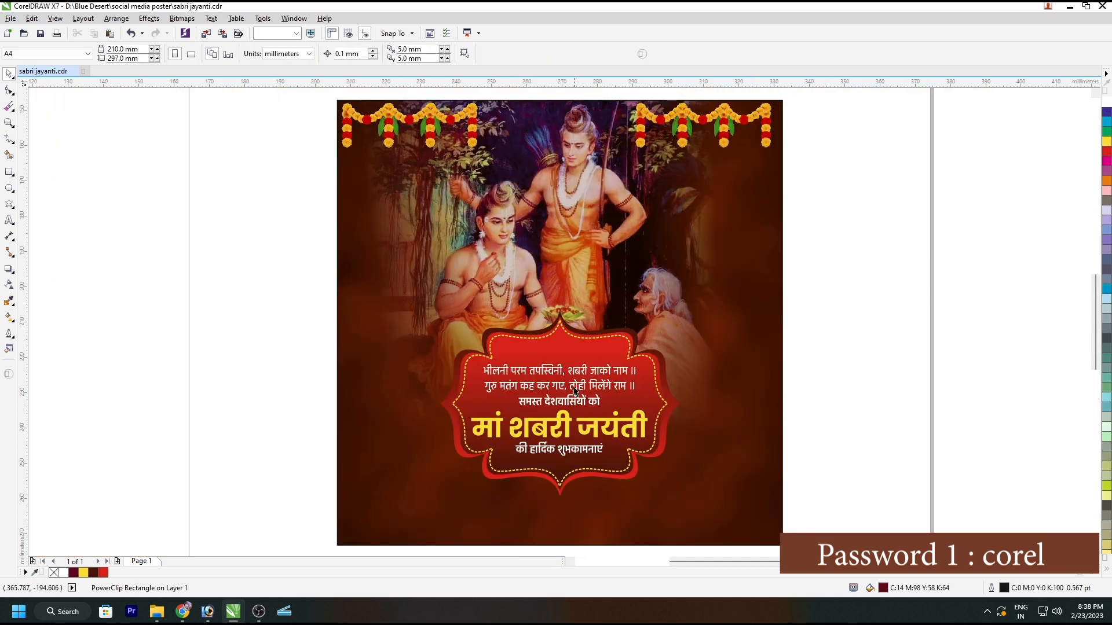
{"action": "left_click", "coordinate": [561, 438]}
{"action": "left_click", "coordinate": [568, 451], "text": "shift"}
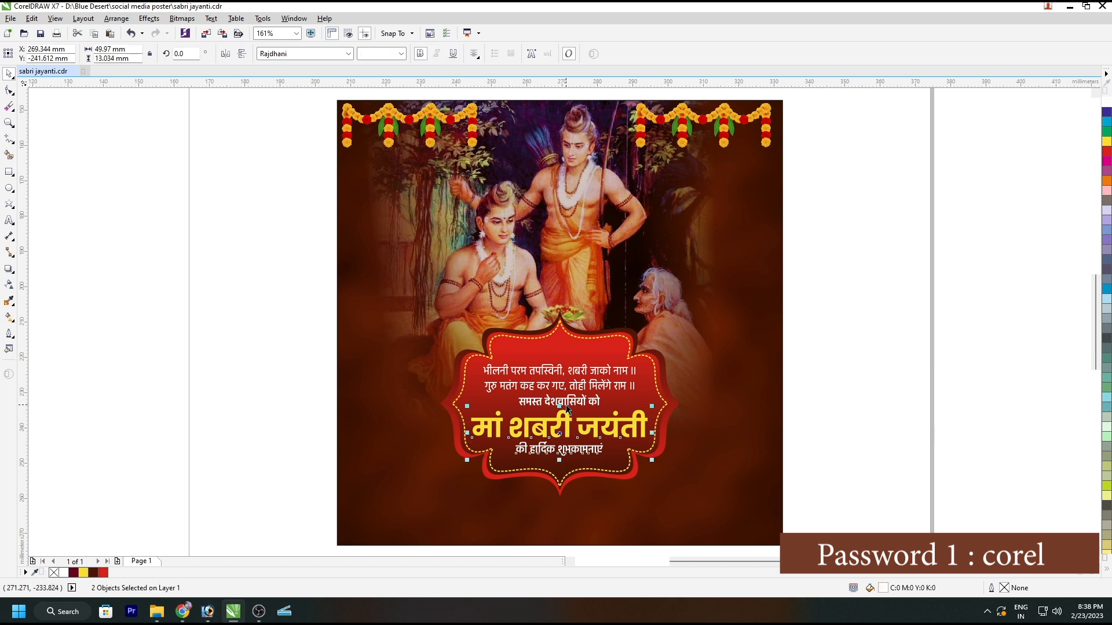
{"action": "key", "text": "Down"}
{"action": "key", "text": "Down"}
{"action": "key", "text": "Down"}
{"action": "key", "text": "Down"}
{"action": "key", "text": "Down"}
{"action": "key", "text": "Down"}
{"action": "key", "text": "Down"}
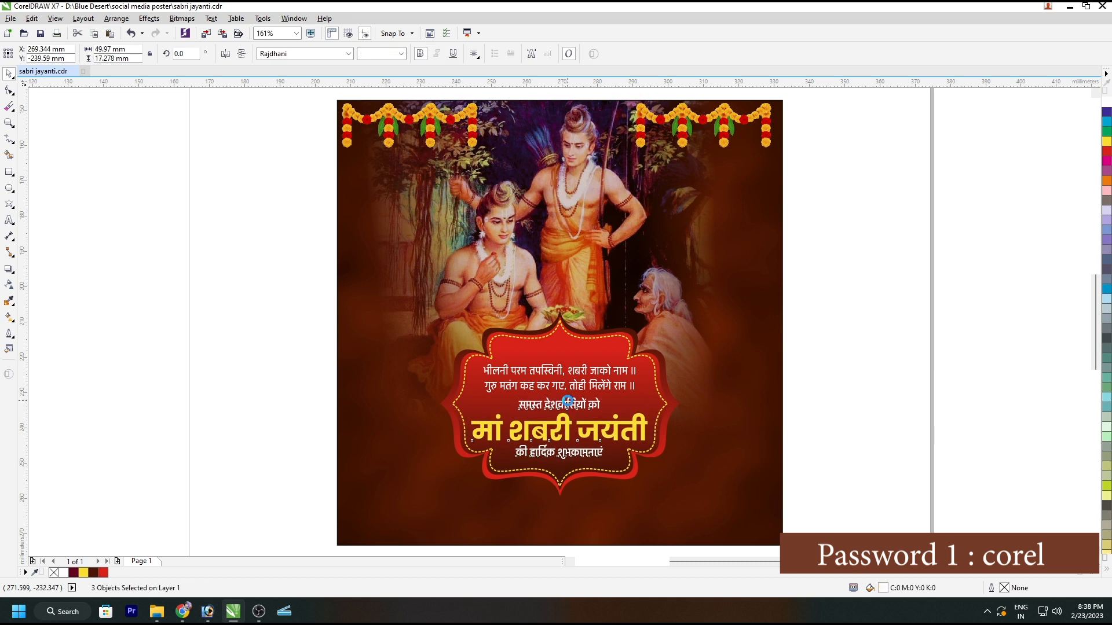
{"action": "left_click", "coordinate": [837, 380]}
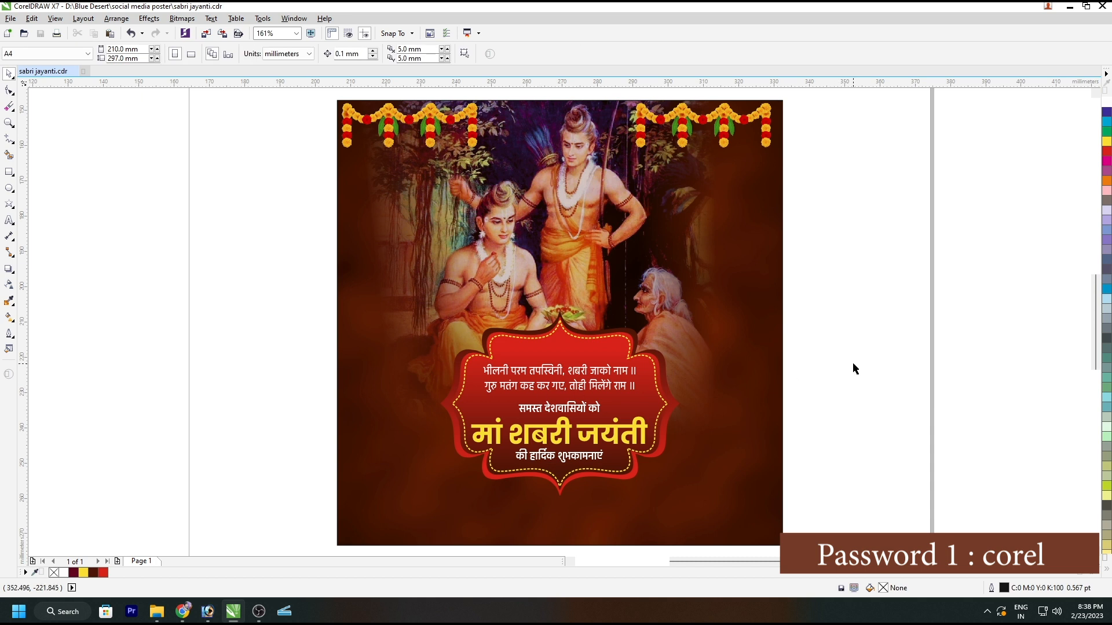
Step: Import the white flower image-wITNuPN75-transformed.png from the social poster material folder and place it about 7.4 mm wide above the verse
{"action": "key", "text": "ctrl+i"}
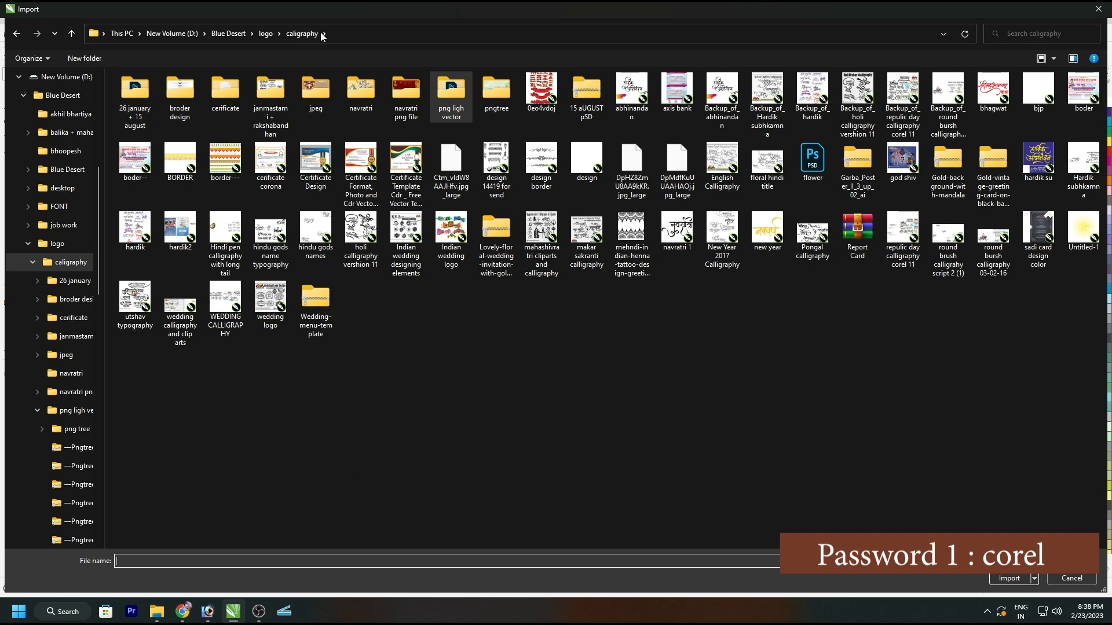
{"action": "left_click", "coordinate": [265, 33]}
{"action": "double_click", "coordinate": [660, 95]}
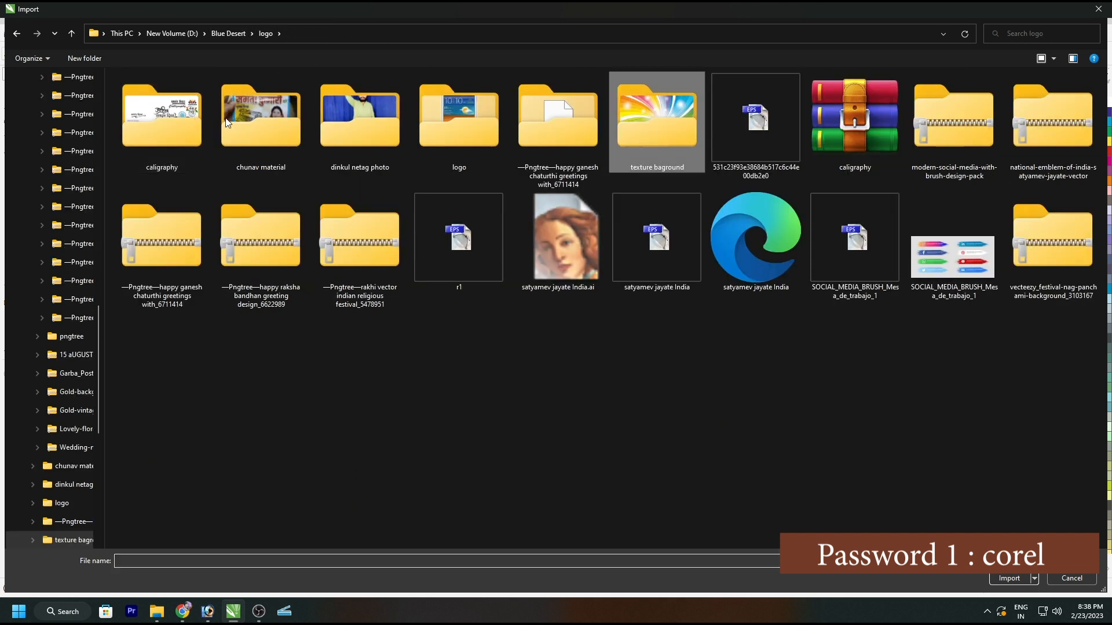
{"action": "double_click", "coordinate": [170, 116]}
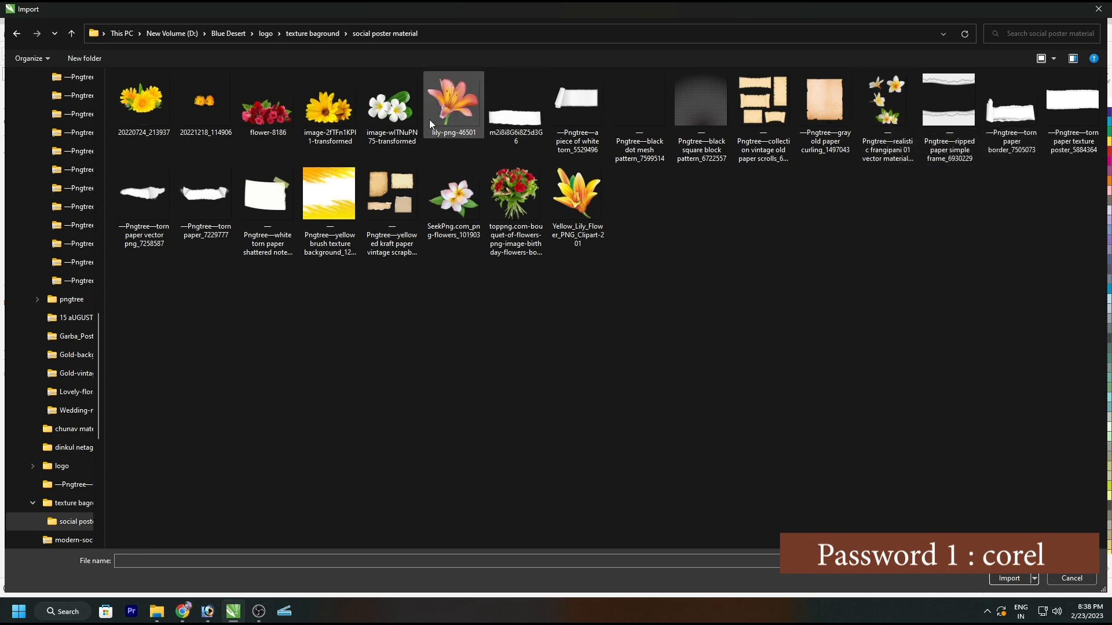
{"action": "double_click", "coordinate": [390, 97]}
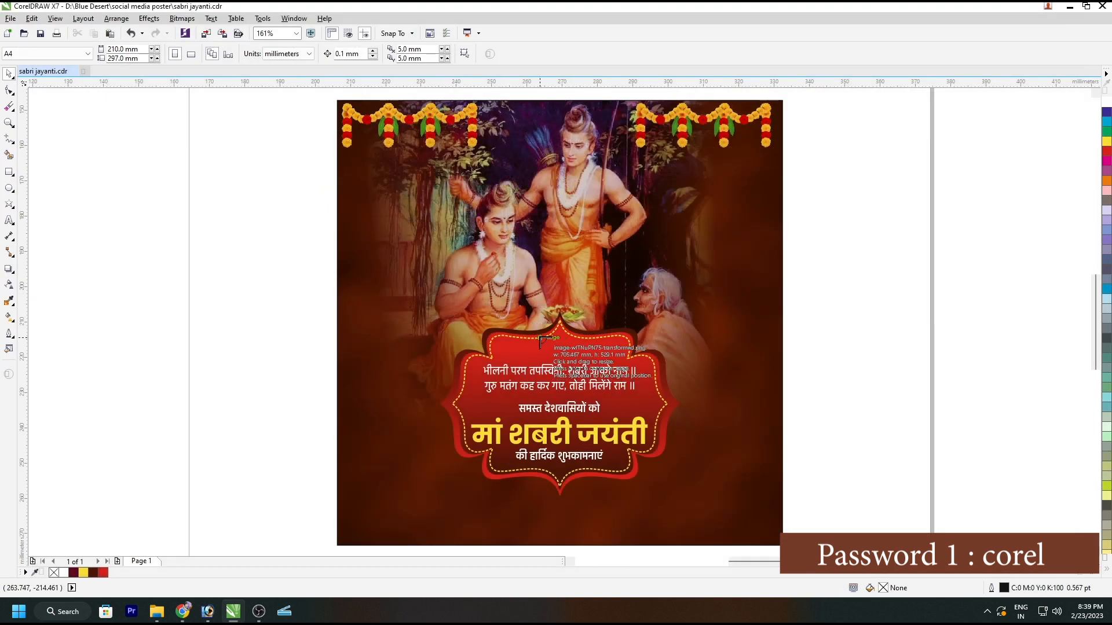
{"action": "left_click", "coordinate": [541, 339]}
Step: Enlarge the white flower image to about 9.1 mm wide and position it centrally above the verse
{"action": "key", "text": "shift+F2"}
{"action": "scroll", "coordinate": [492, 246], "scroll_direction": "down", "scroll_amount": 3}
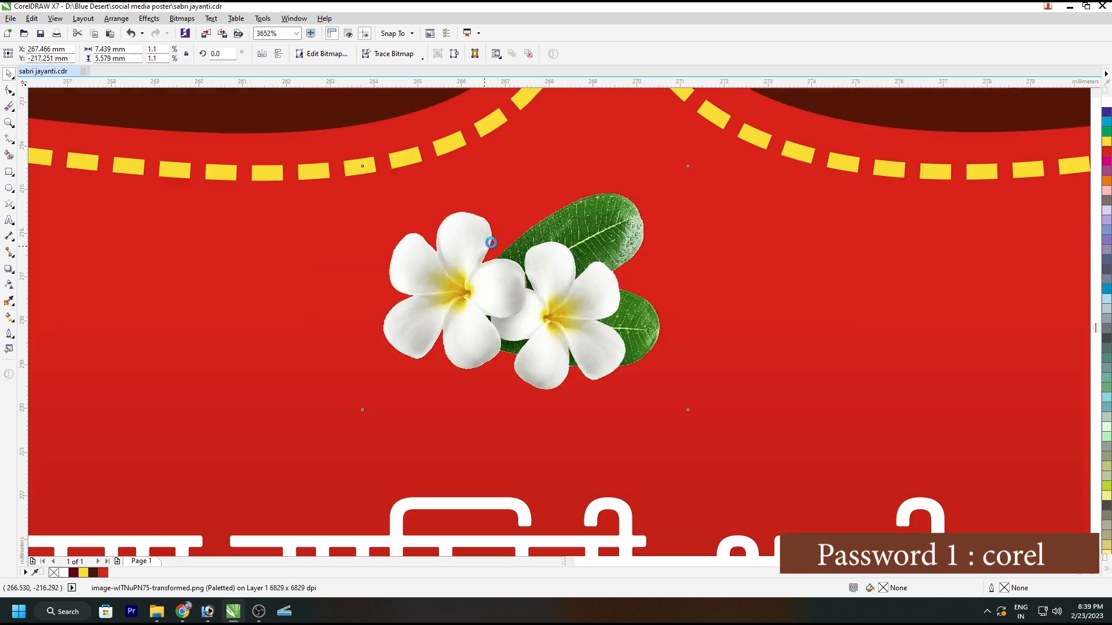
{"action": "left_click_drag", "start_coordinate": [520, 255], "coordinate": [531, 258]}
{"action": "left_click_drag", "start_coordinate": [567, 226], "coordinate": [585, 216]}
{"action": "scroll", "coordinate": [585, 217], "scroll_direction": "down", "scroll_amount": 3}
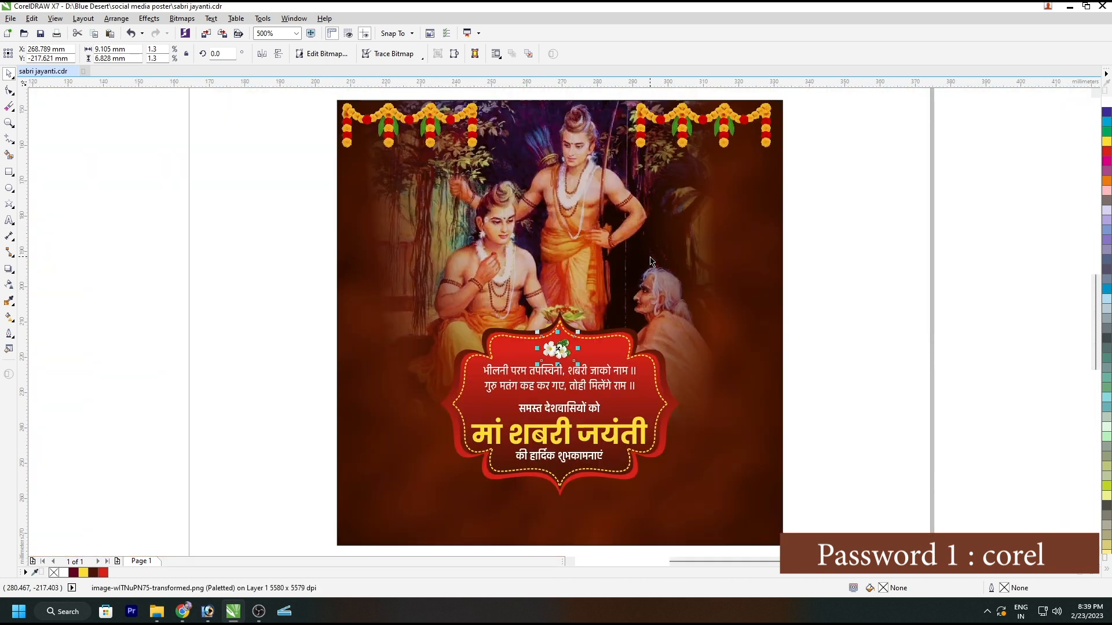
{"action": "left_click", "coordinate": [808, 311]}
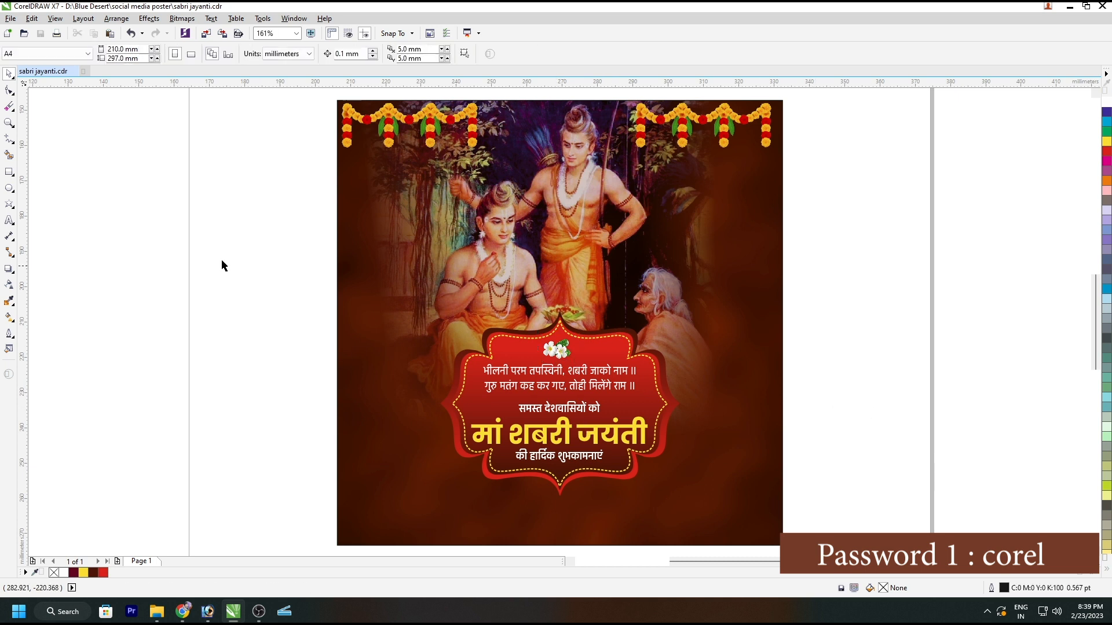
Step: Add a black Multiply drop shadow to the outer ornamental shape, with angle 95, opacity 50 and feathering 15
{"action": "left_click", "coordinate": [400, 271]}
{"action": "left_click", "coordinate": [299, 294]}
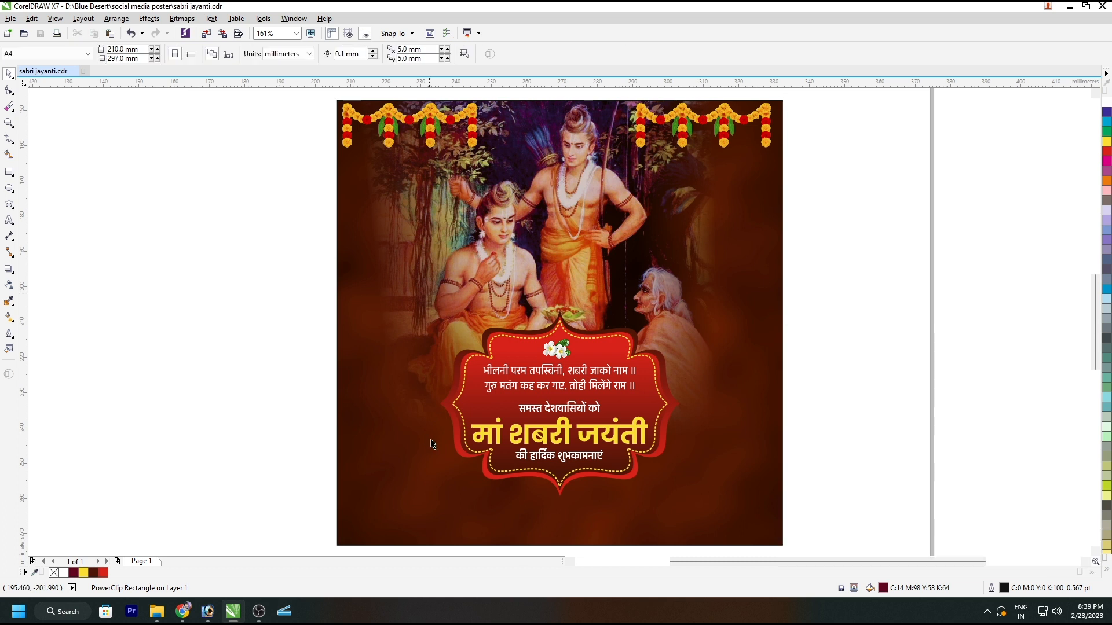
{"action": "left_click", "coordinate": [488, 482]}
{"action": "left_click", "coordinate": [9, 284]}
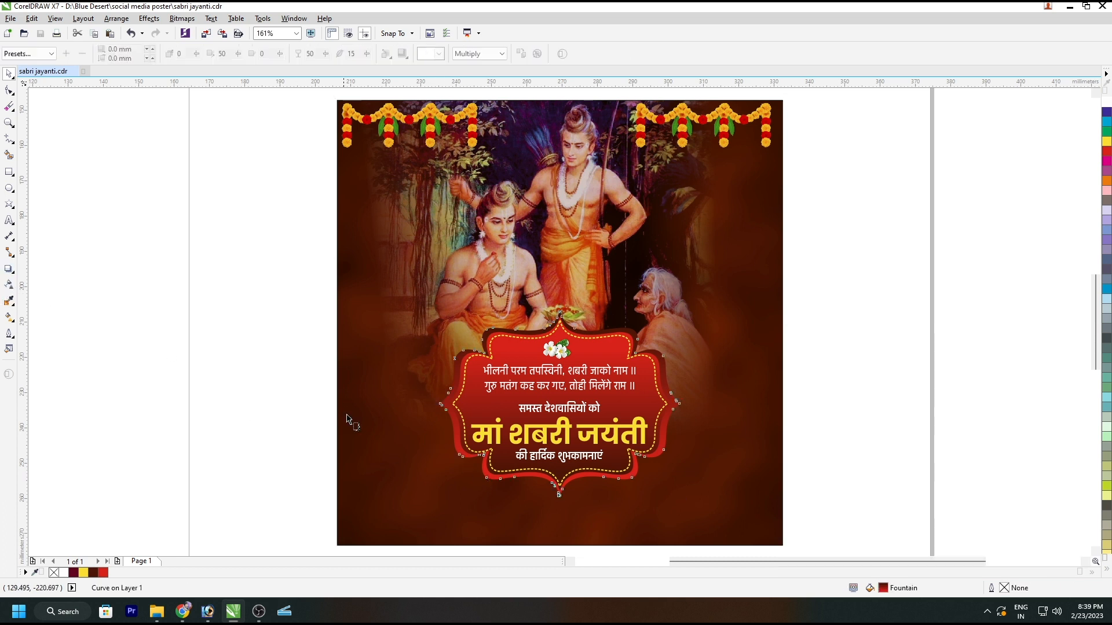
{"action": "left_click_drag", "start_coordinate": [554, 371], "coordinate": [552, 382]}
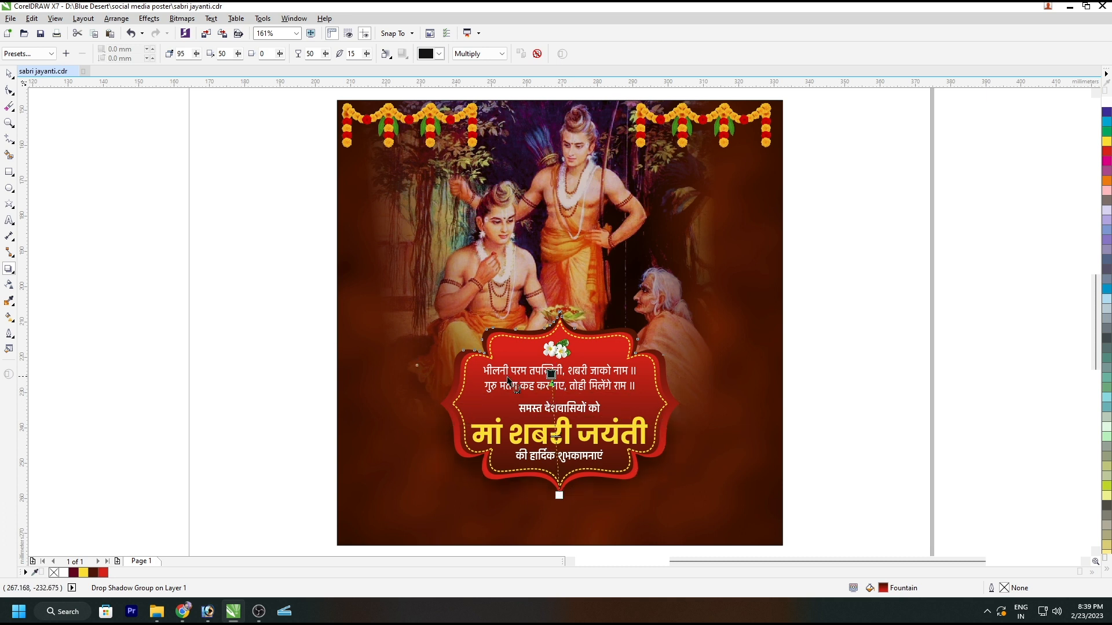
Step: Replace the hanging marigold garlands with the Dussehra festival garland image, cropped to a strip about 51.2 mm wide in the poster's upper-right corner
{"action": "key", "text": "space"}
{"action": "left_click", "coordinate": [734, 122]}
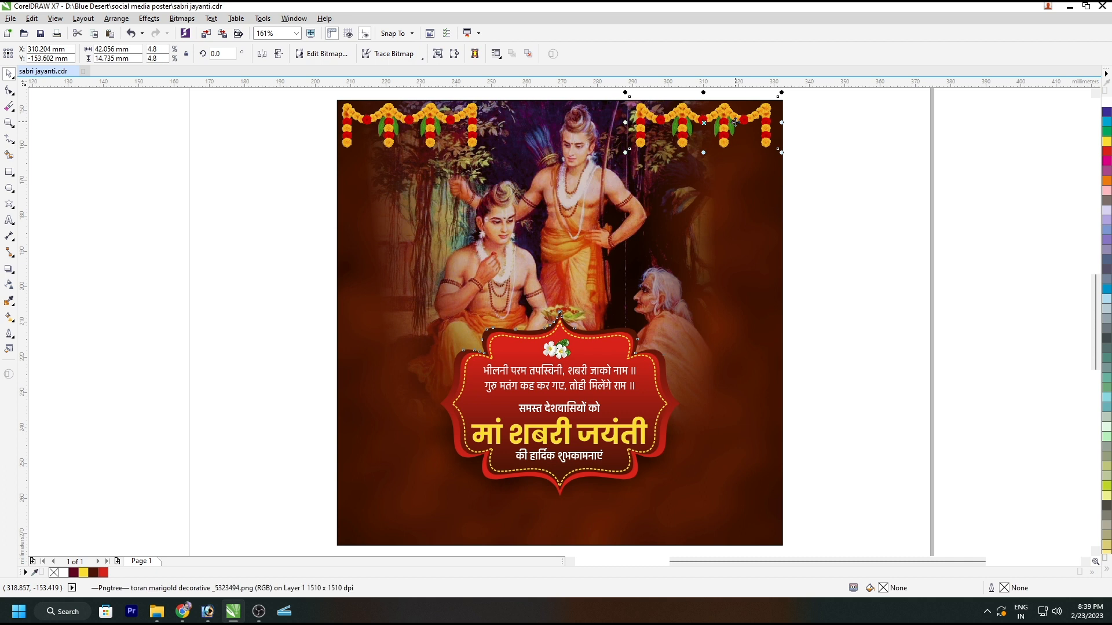
{"action": "left_click", "coordinate": [304, 172]}
{"action": "left_click", "coordinate": [368, 196]}
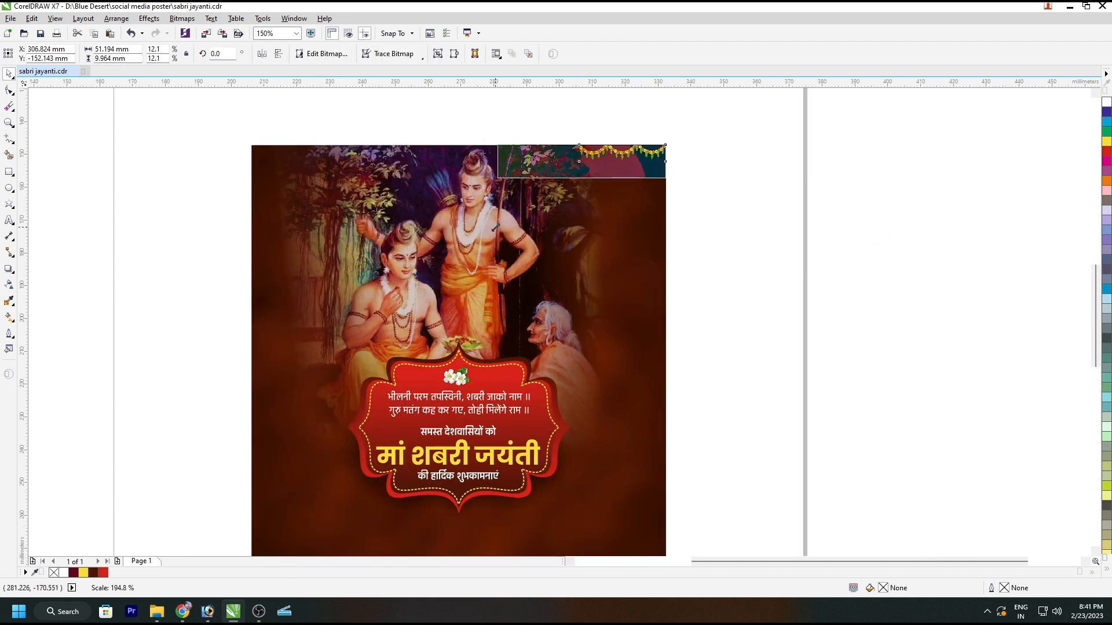
Step: Fade out the inner end of the upper-right garland with a linear transparency
{"action": "left_click", "coordinate": [8, 284]}
{"action": "left_click_drag", "start_coordinate": [523, 157], "coordinate": [544, 167]}
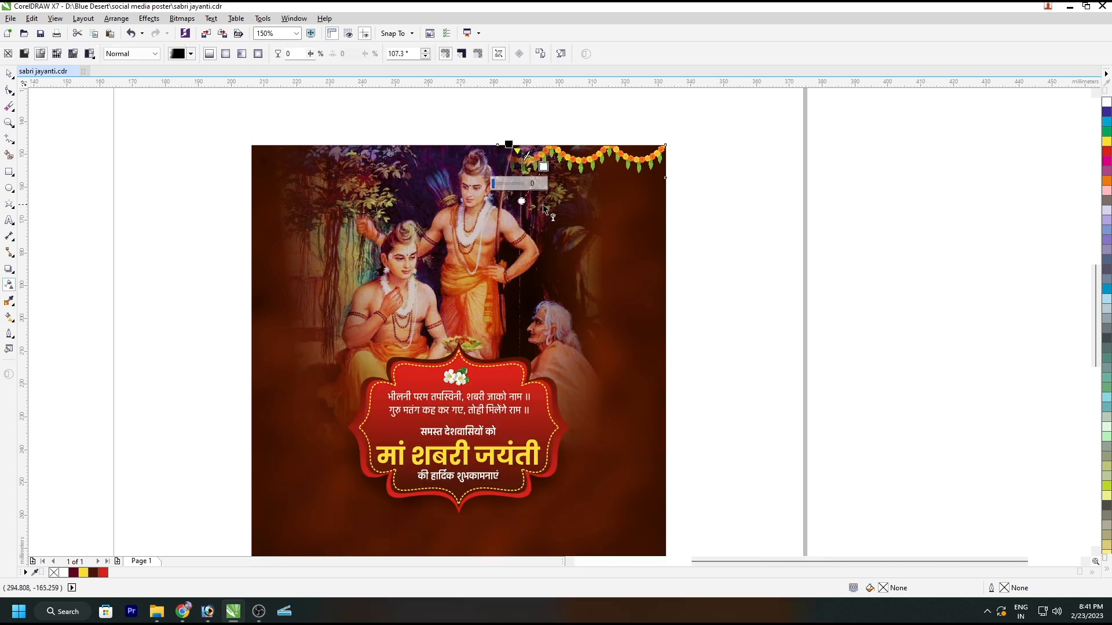
{"action": "key", "text": "space"}
Step: Create a mirrored copy of the garland and align it with the poster's left edge
{"action": "left_click_drag", "start_coordinate": [666, 162], "coordinate": [491, 181]}
{"action": "right_click", "coordinate": [492, 181]}
{"action": "left_click", "coordinate": [620, 237], "text": "shift"}
{"action": "key", "text": "l"}
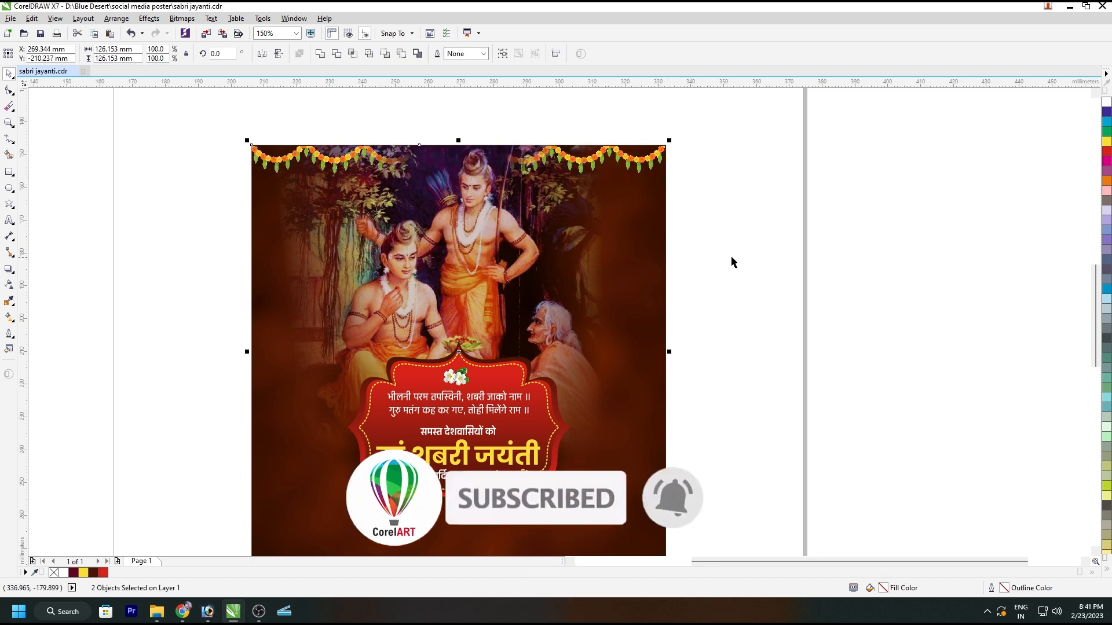
{"action": "left_click", "coordinate": [731, 259]}
Step: Shift the painting slightly to the left behind the garlands and ornamental frame
{"action": "left_click", "coordinate": [569, 169]}
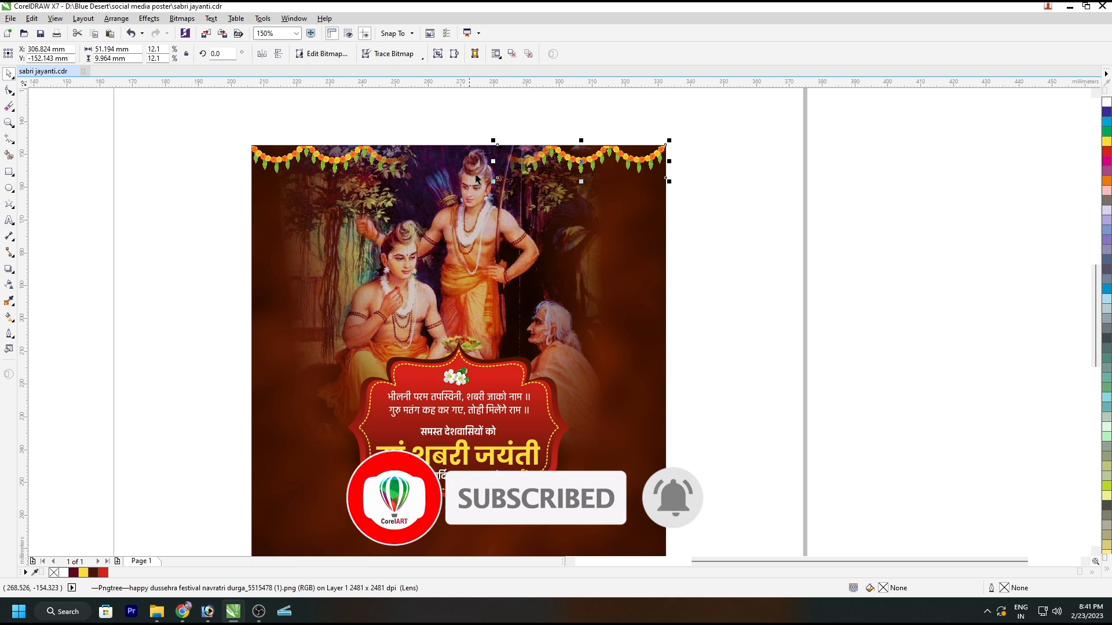
{"action": "left_click", "coordinate": [470, 196]}
{"action": "left_click_drag", "start_coordinate": [470, 196], "coordinate": [469, 200]}
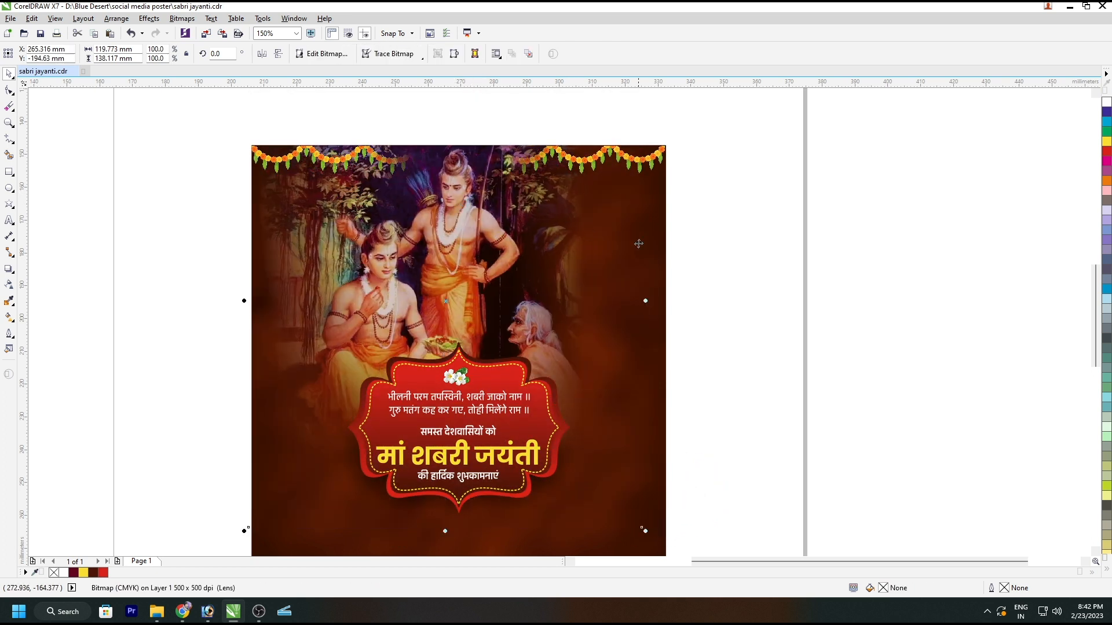
Step: Remove the transparency from both upper garlands so their inner ends are fully opaque
{"action": "left_click", "coordinate": [547, 156]}
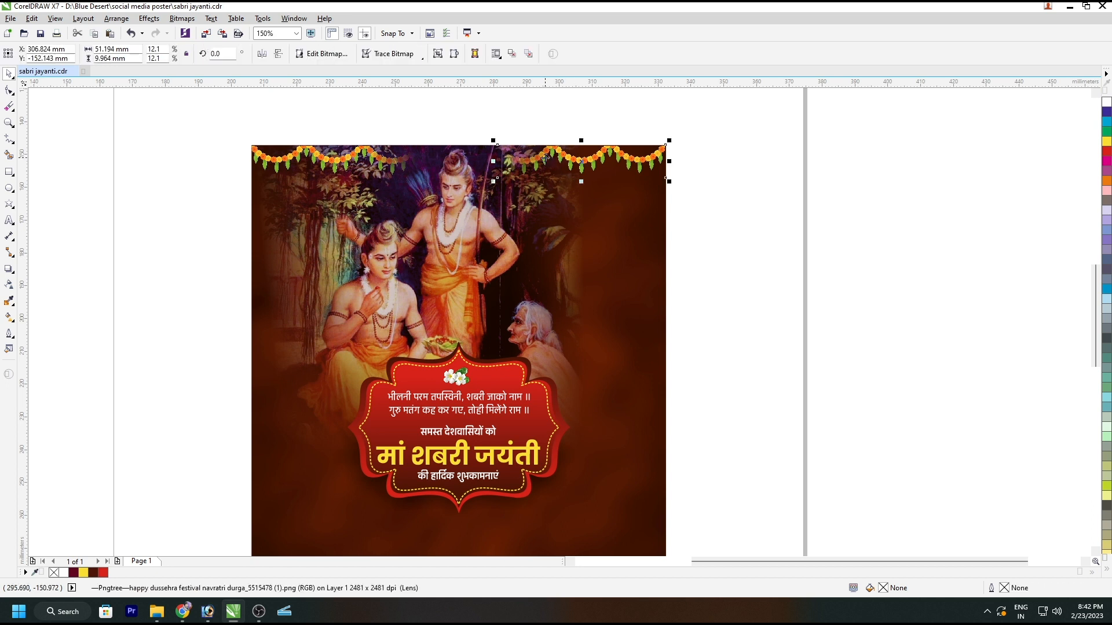
{"action": "left_click", "coordinate": [9, 285]}
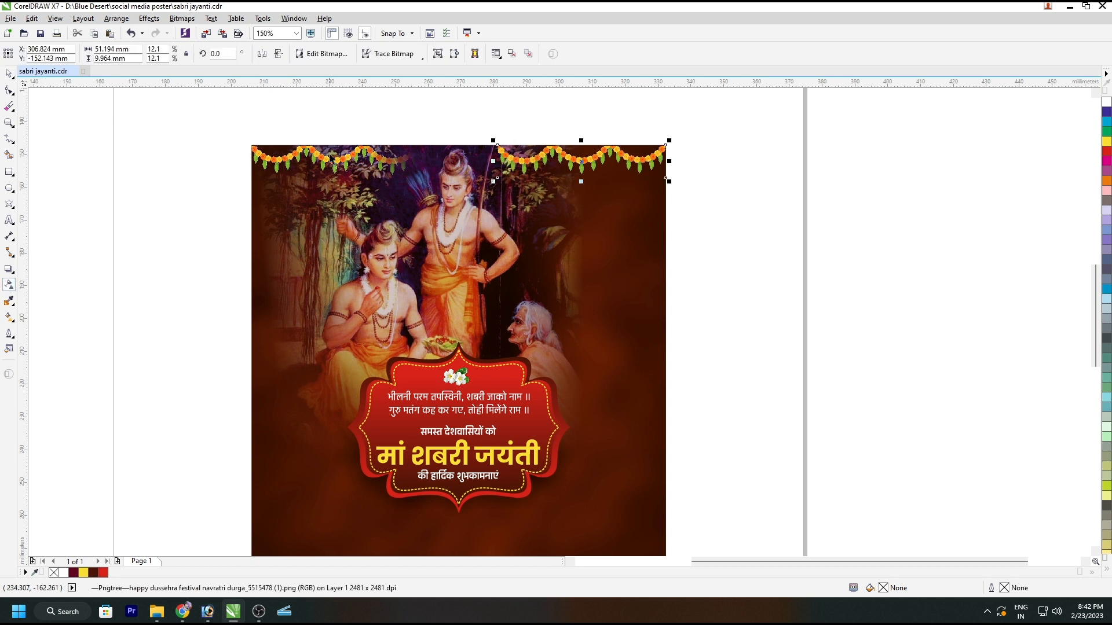
{"action": "key", "text": "space"}
{"action": "left_click", "coordinate": [8, 54]}
{"action": "key", "text": "space"}
{"action": "left_click", "coordinate": [223, 210]}
{"action": "left_click", "coordinate": [579, 264]}
{"action": "key", "text": "shift+F2"}
{"action": "left_click", "coordinate": [203, 262]}
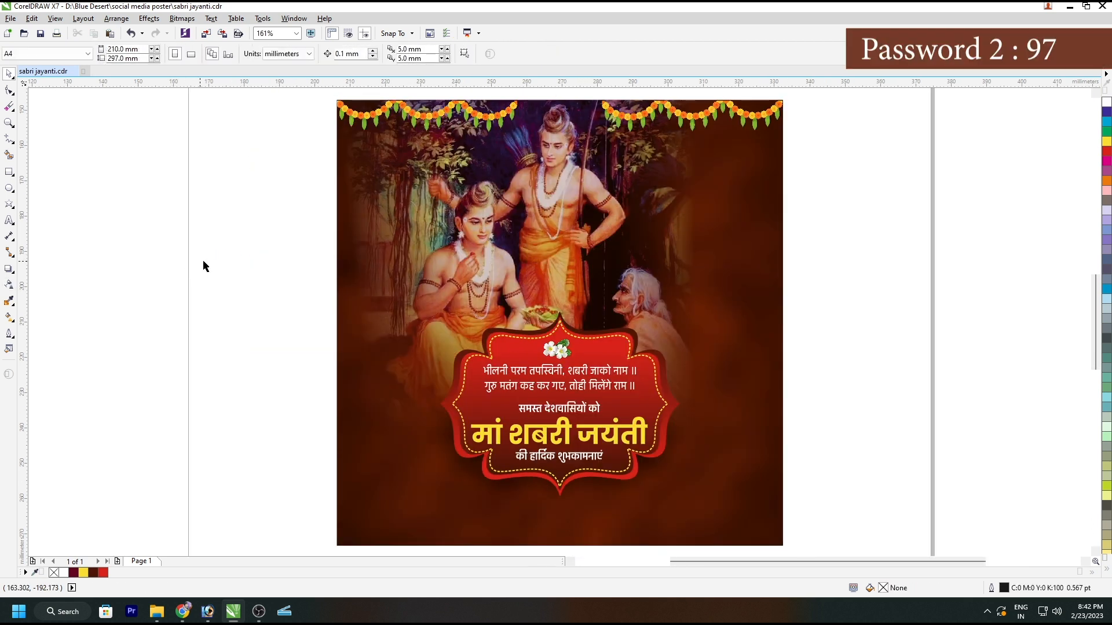
Step: Import Diwali-PNG-Image.png, place the lamp about 9.5 mm wide below the left garland, and copy it below the right garland
{"action": "key", "text": "ctrl+i"}
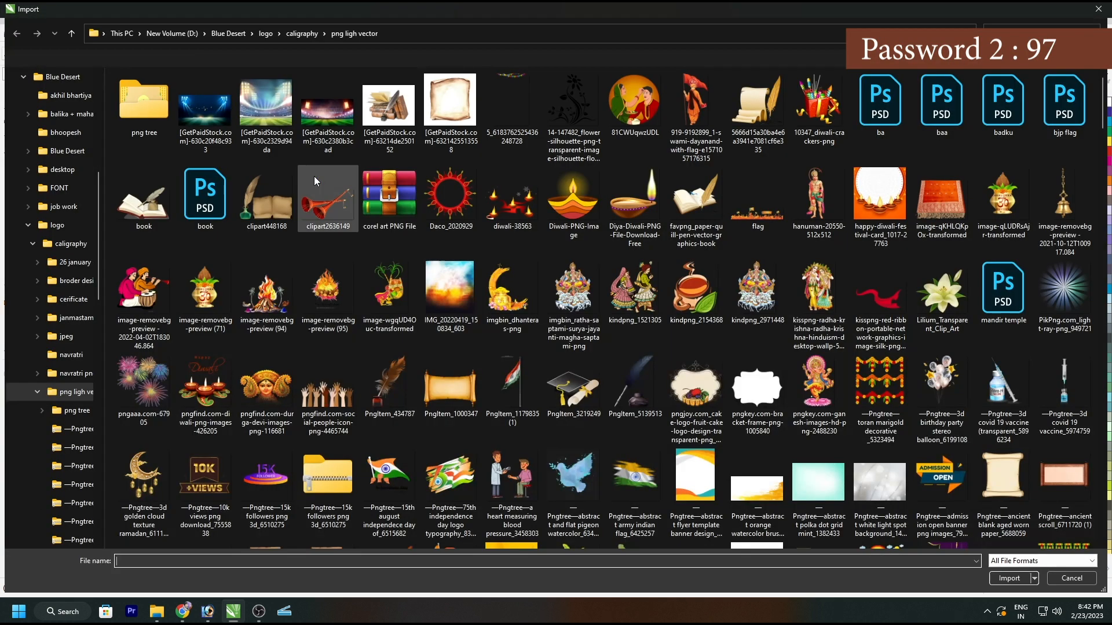
{"action": "double_click", "coordinate": [575, 211]}
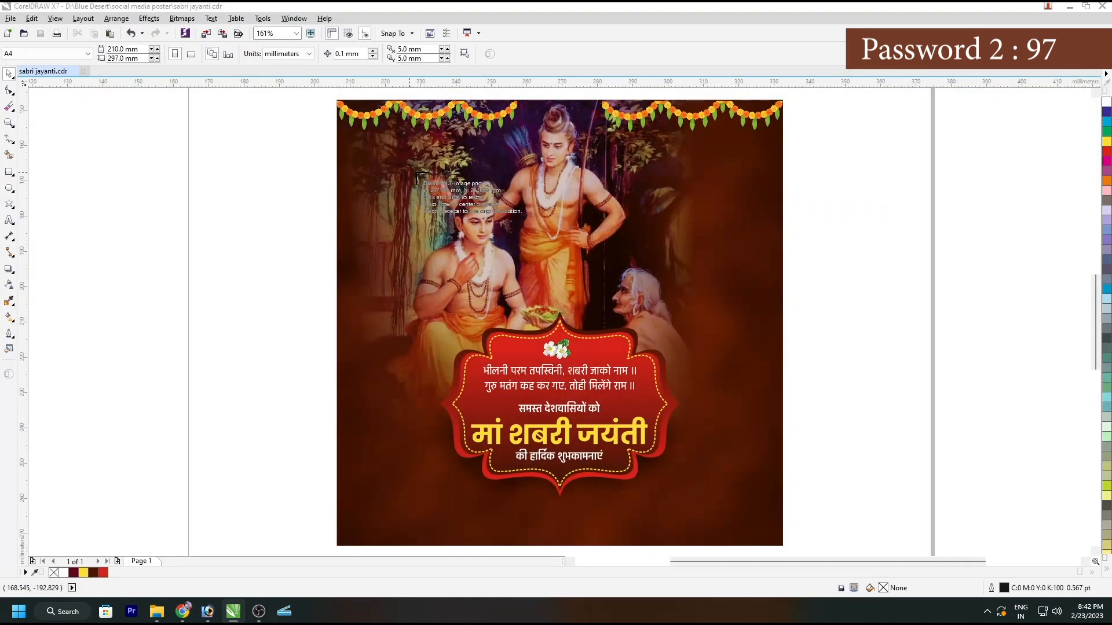
{"action": "left_click_drag", "start_coordinate": [382, 121], "coordinate": [733, 152]}
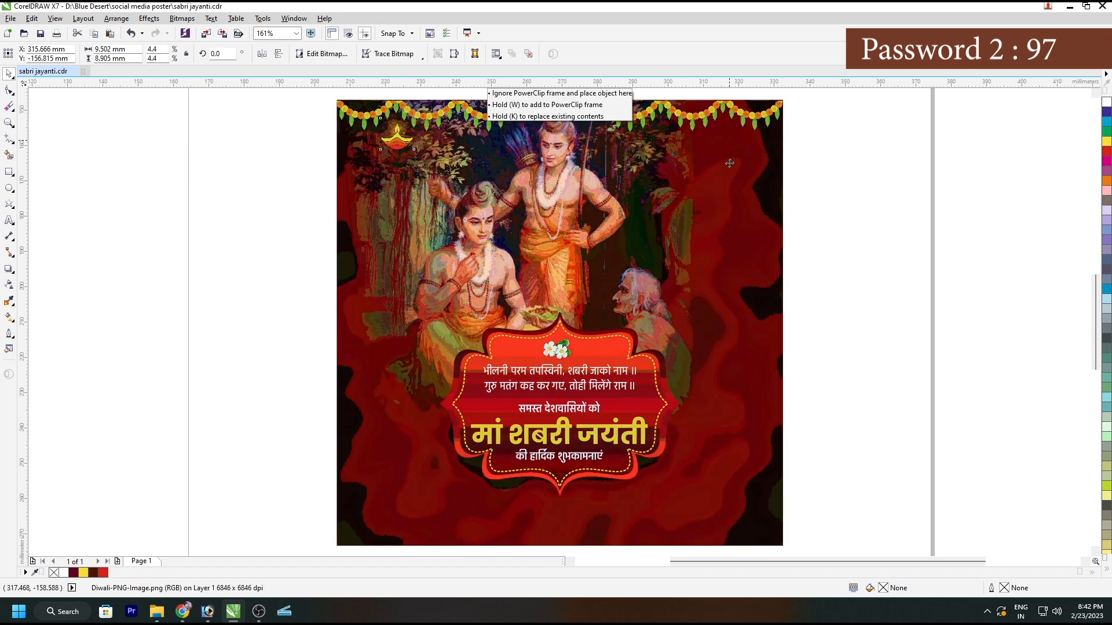
{"action": "left_click", "coordinate": [758, 232]}
{"action": "left_click", "coordinate": [268, 281]}
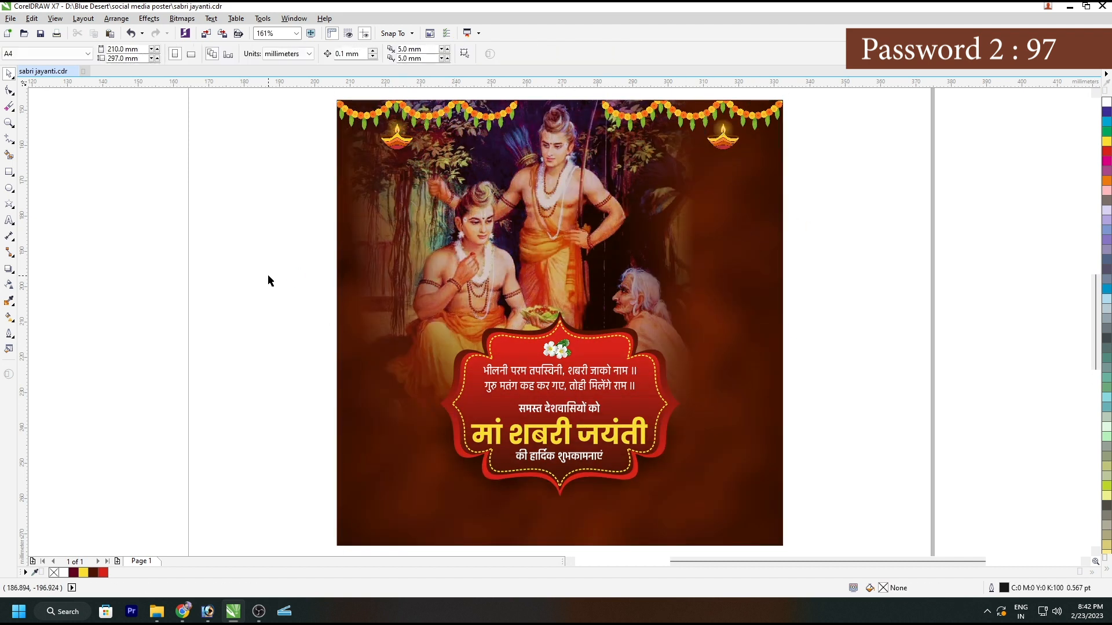
{"action": "key", "text": "F9"}
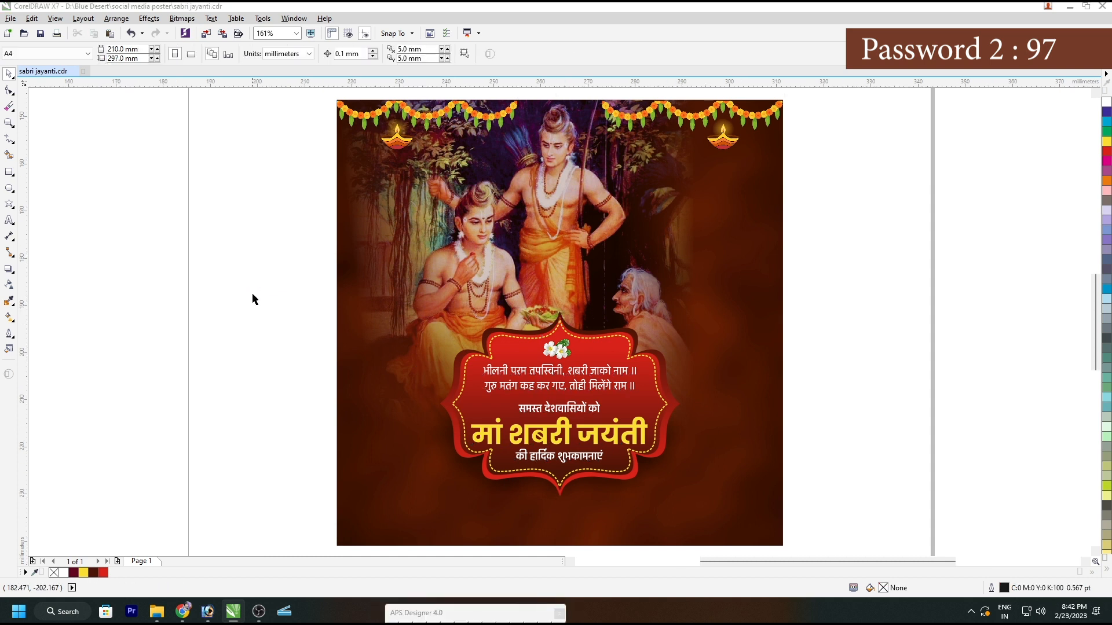